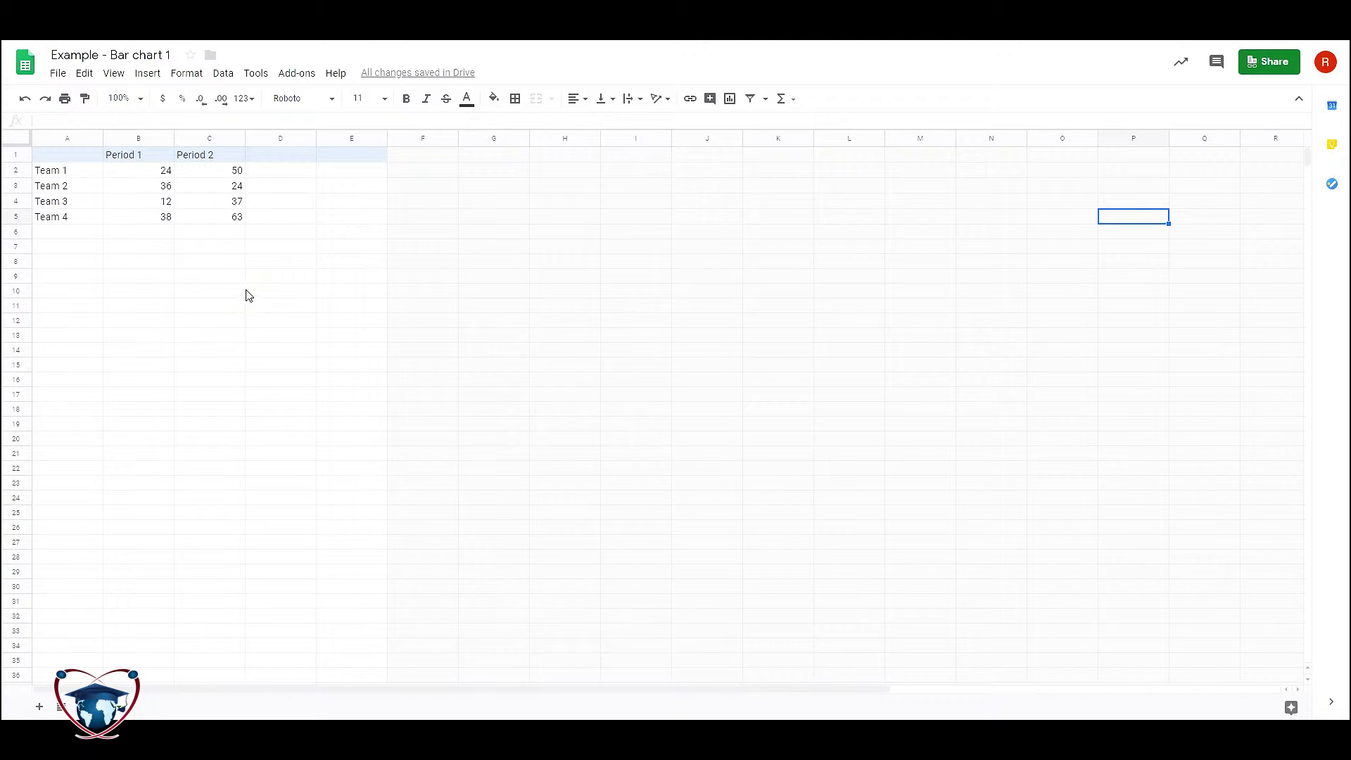
Set the font size of the whole table A1:C5 to 18 and make its text bold and italic.
click(126, 274)
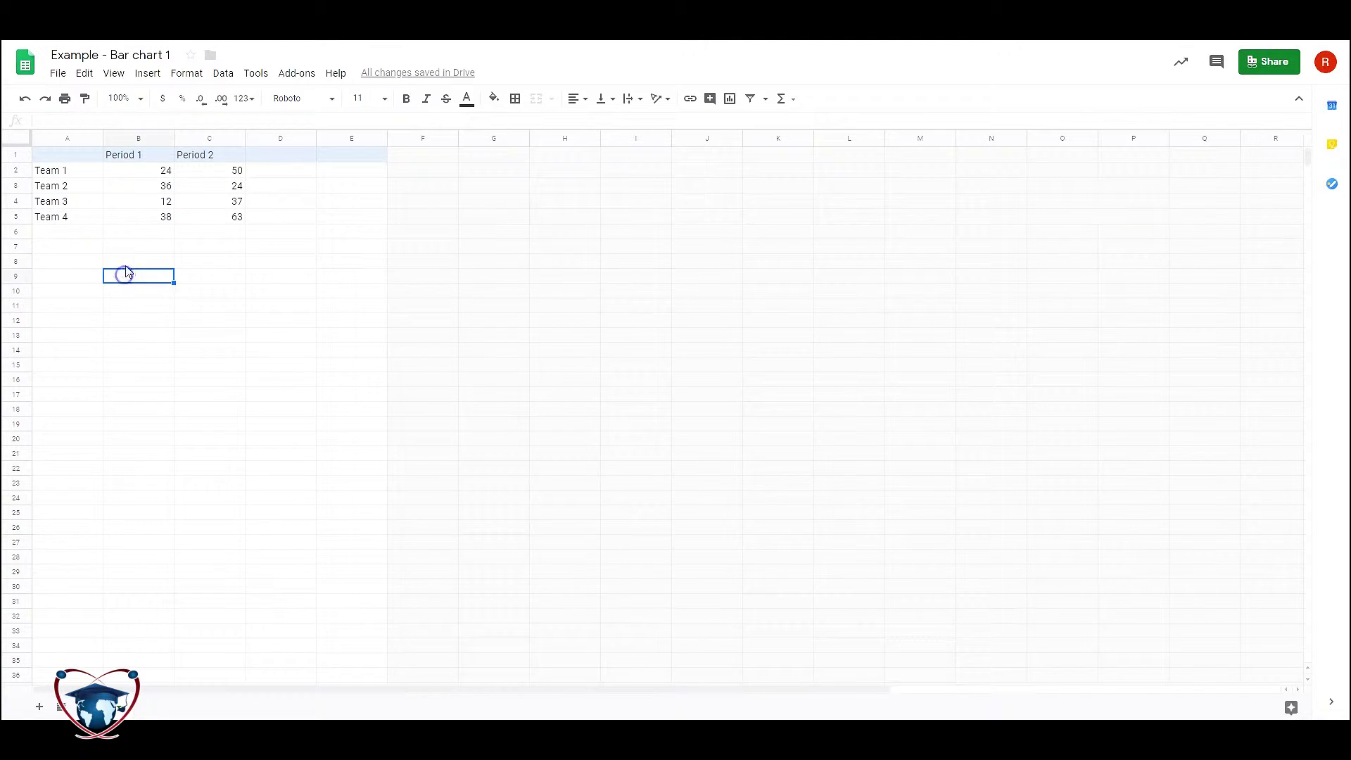
drag(46, 171, 211, 228)
click(64, 157)
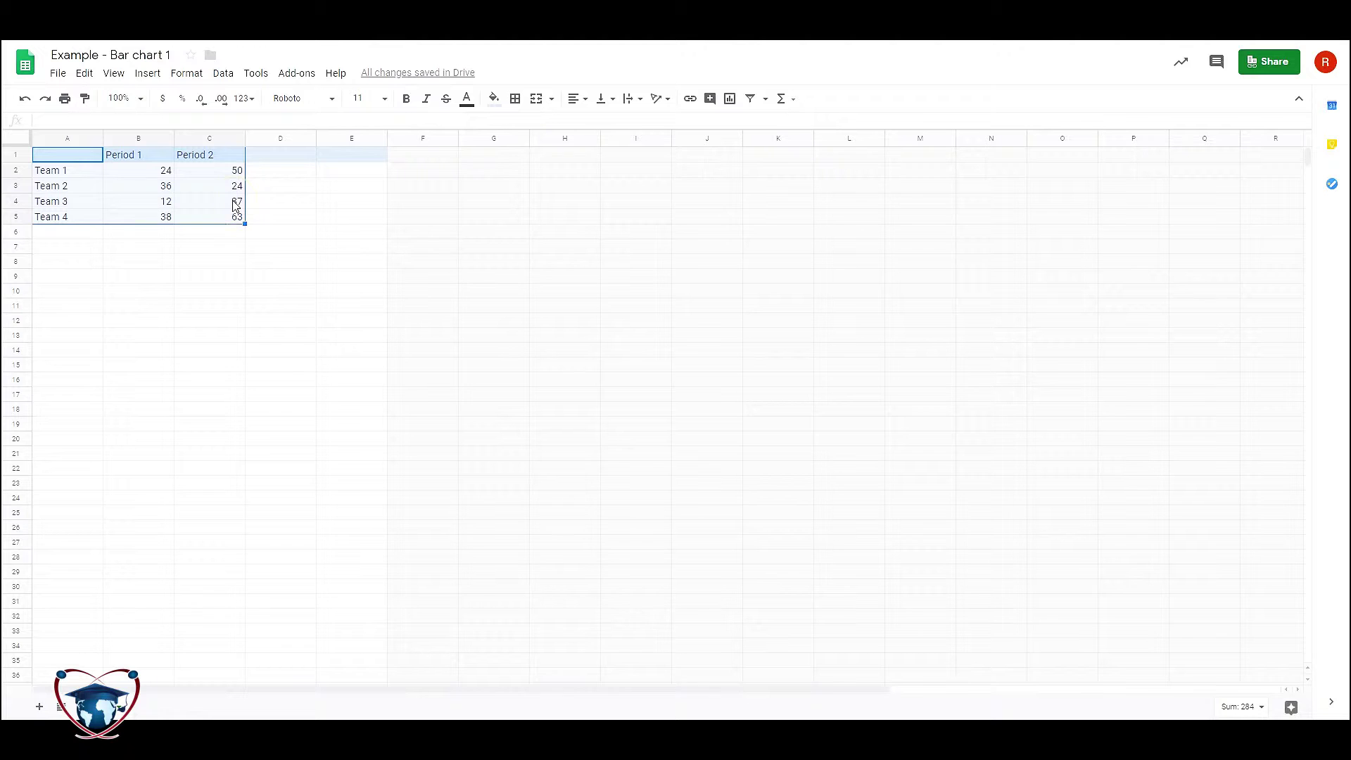
click(363, 98)
click(361, 281)
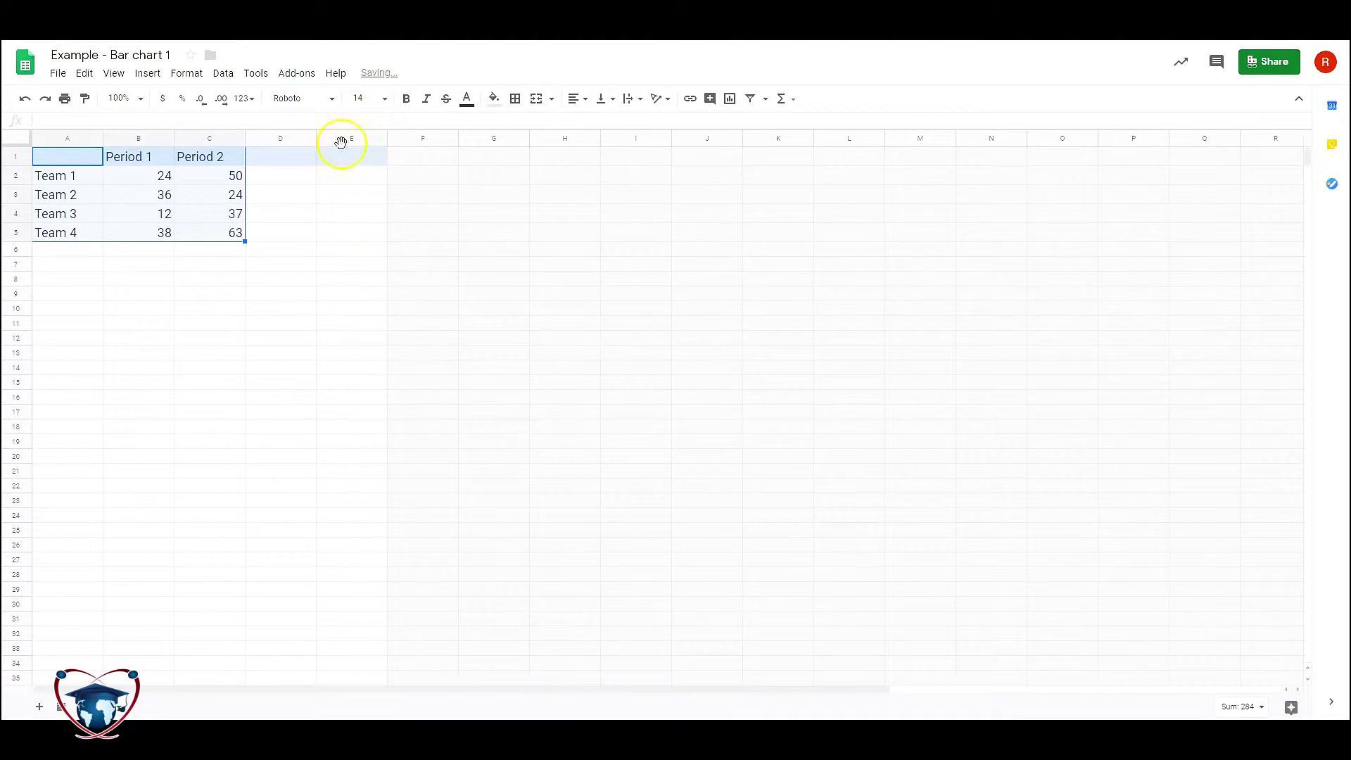
click(362, 99)
click(363, 303)
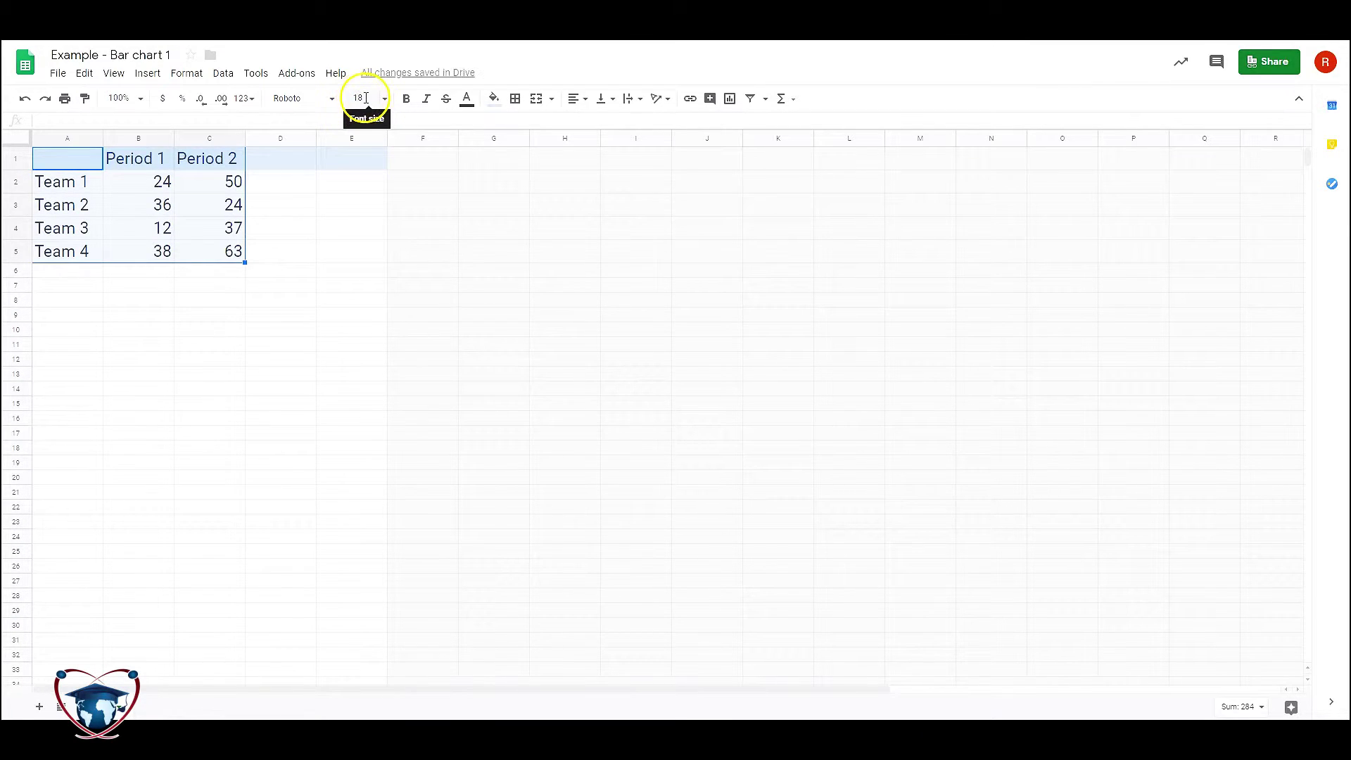
click(406, 99)
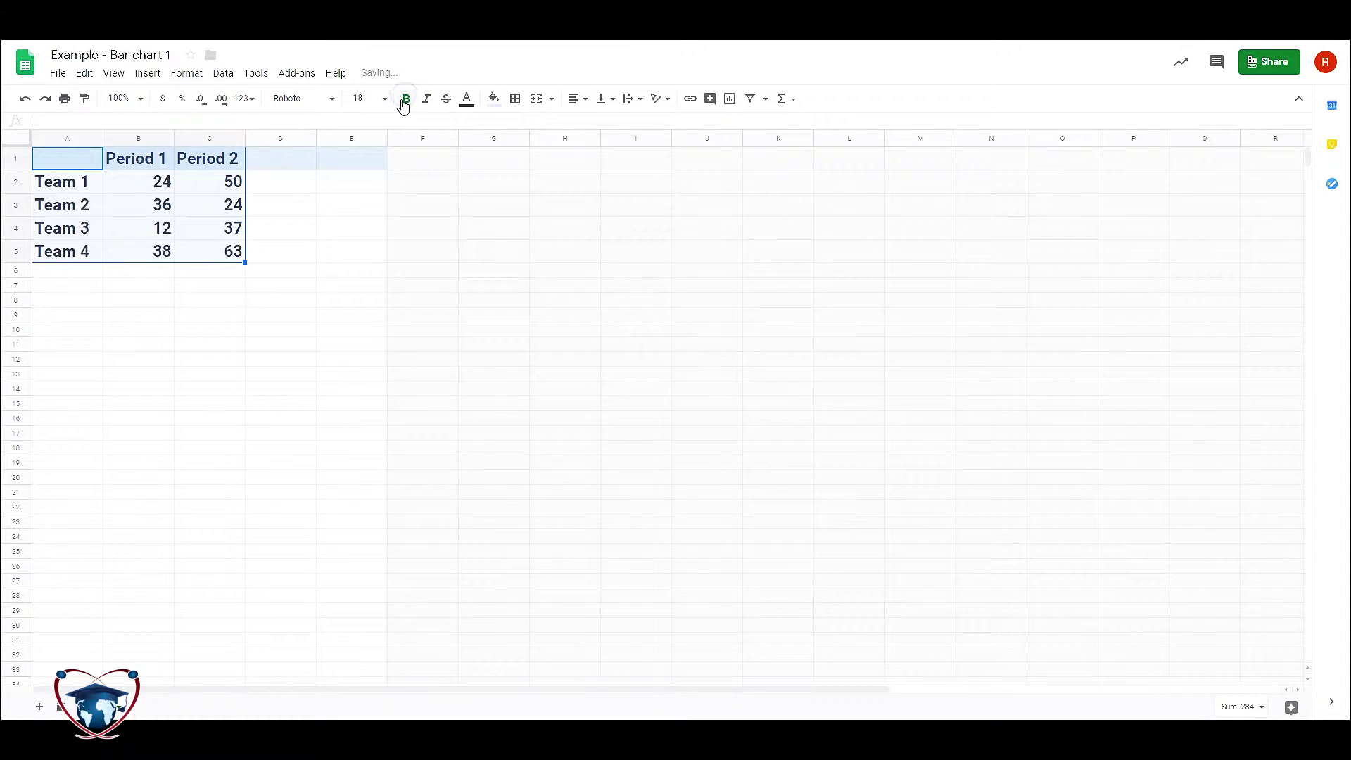
click(430, 102)
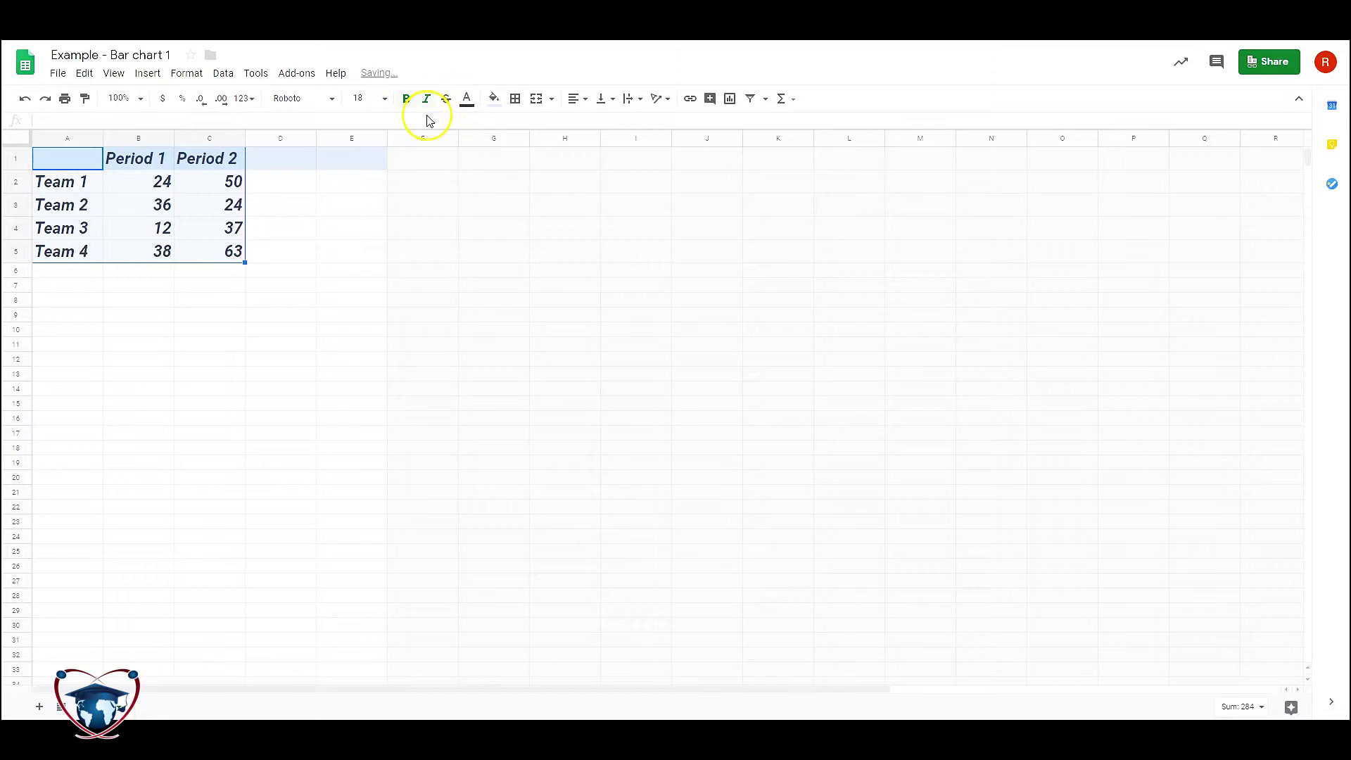
Change the text colour of the Team 4 value under Period 2 (cell C5) to red.
click(468, 103)
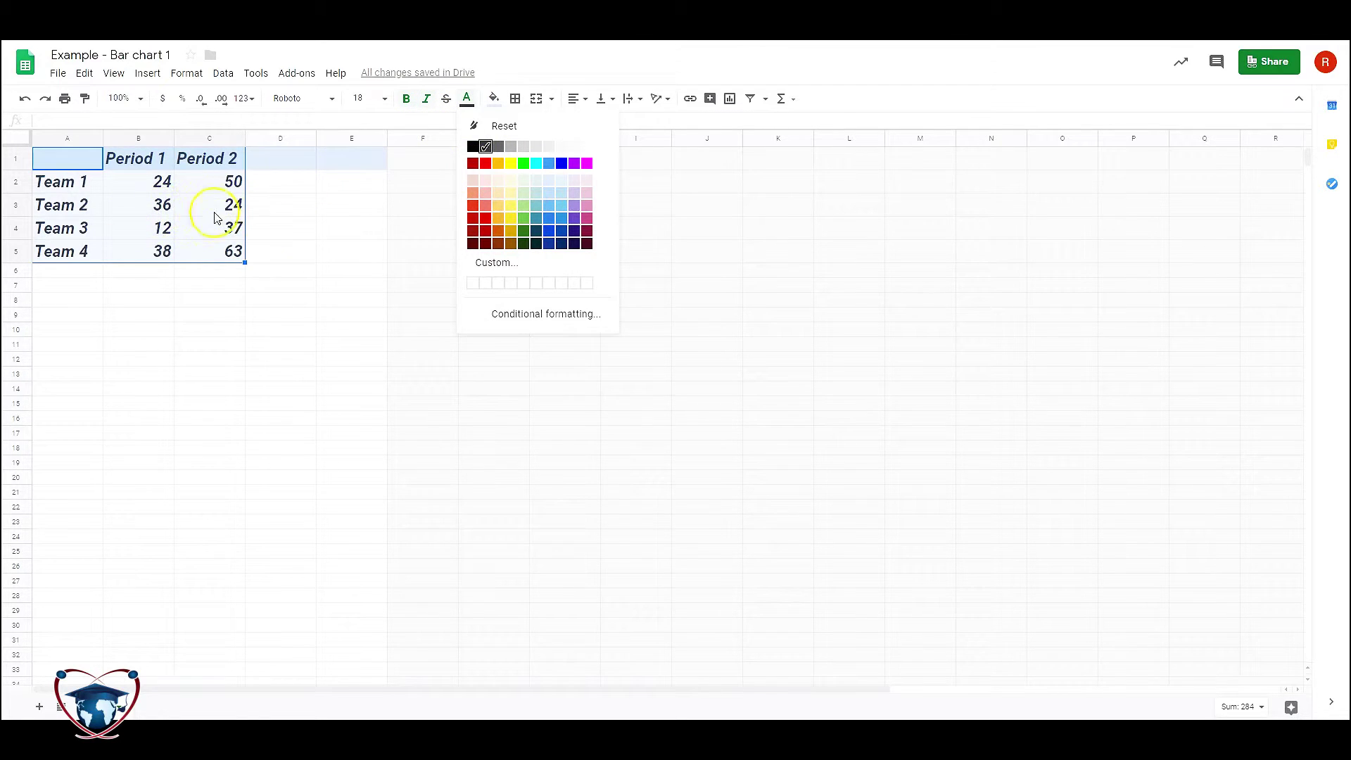
click(192, 266)
click(235, 257)
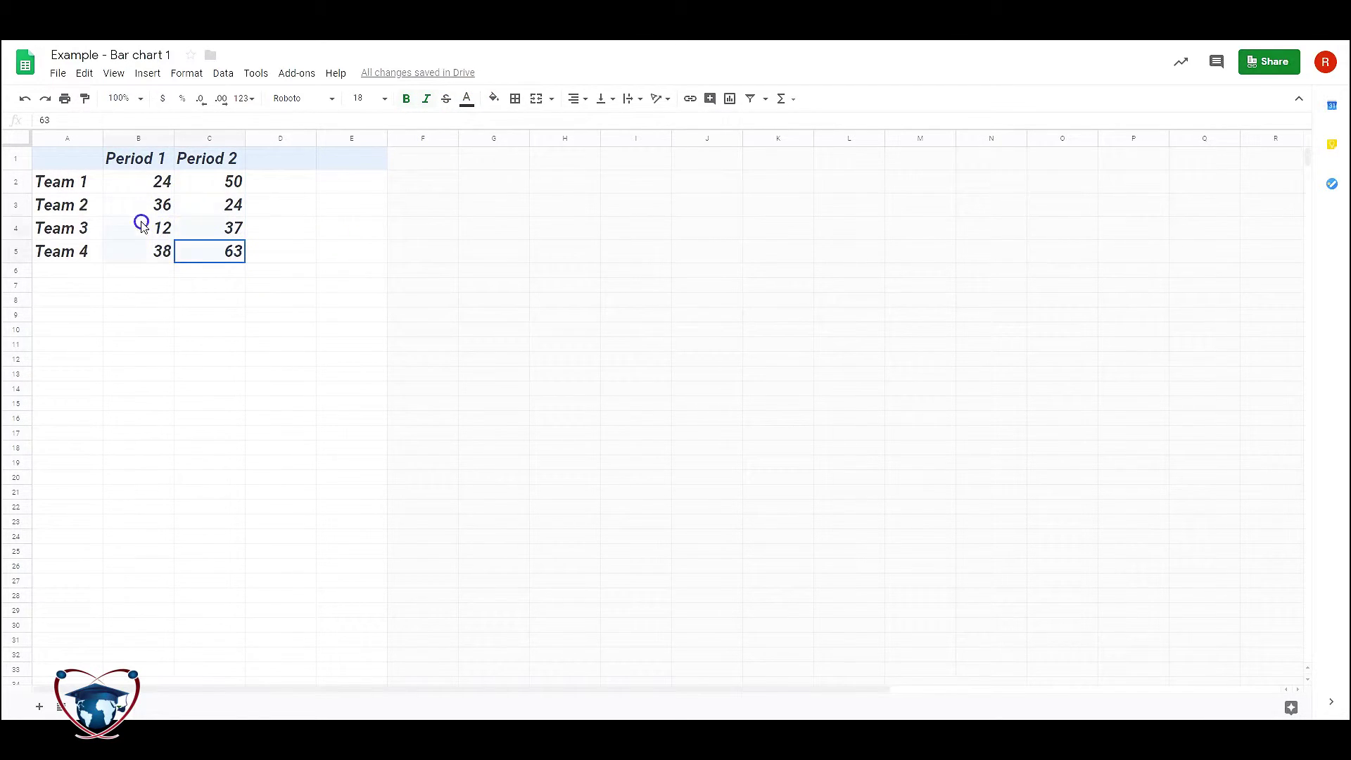
click(203, 271)
click(211, 254)
click(240, 253)
click(467, 98)
click(475, 161)
click(171, 314)
Change the text colour of the Team 3 value under Period 1 (cell B4) to red.
click(159, 229)
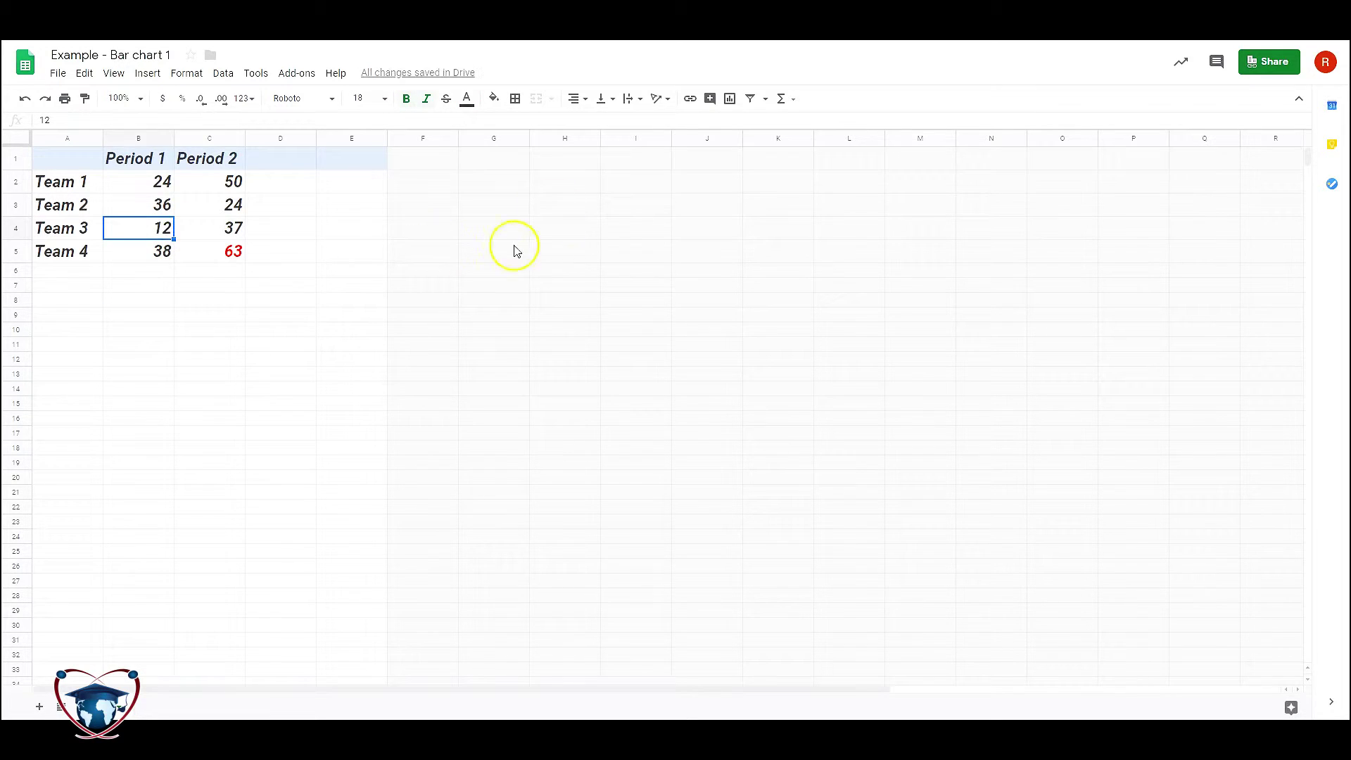
click(493, 99)
click(67, 299)
click(159, 229)
click(466, 107)
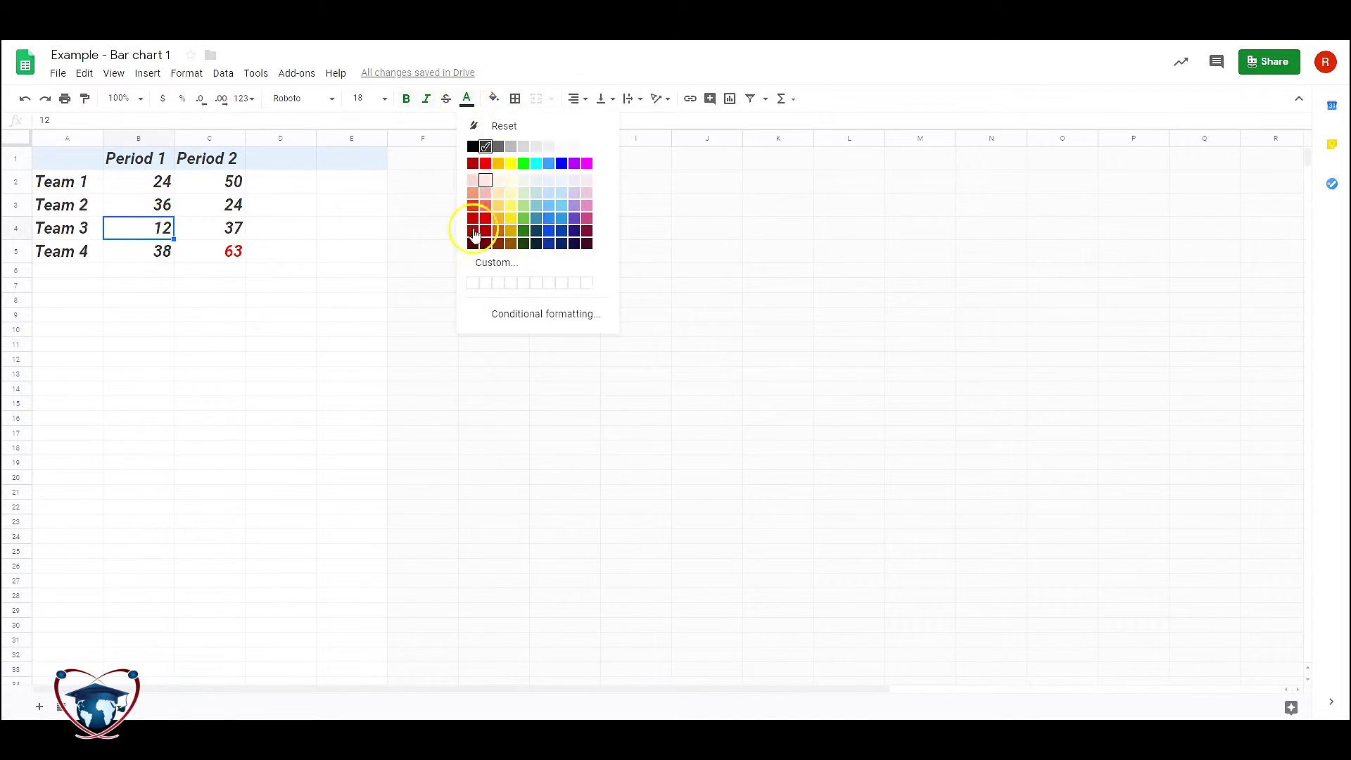
click(475, 161)
click(154, 314)
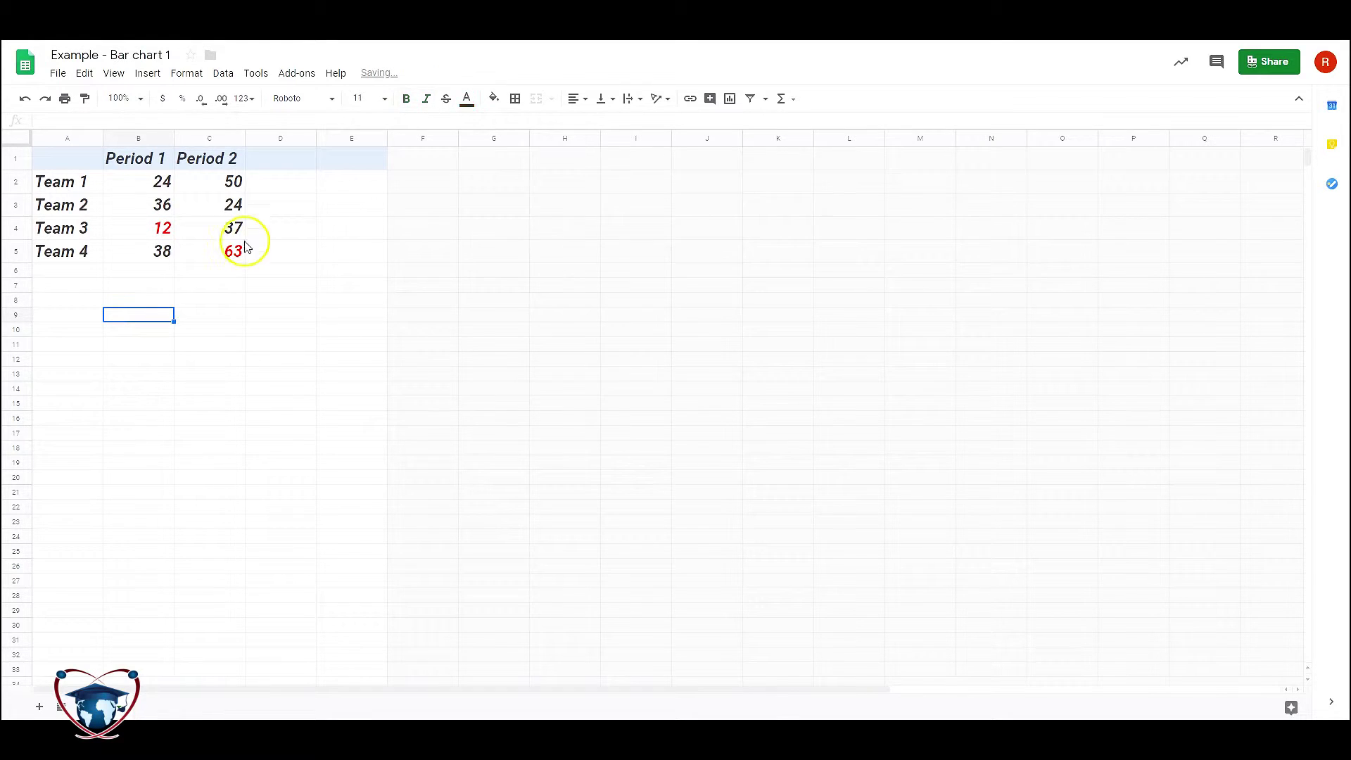
Change the text colour of the Team 1 value under Period 2 (cell C2) to red.
click(232, 181)
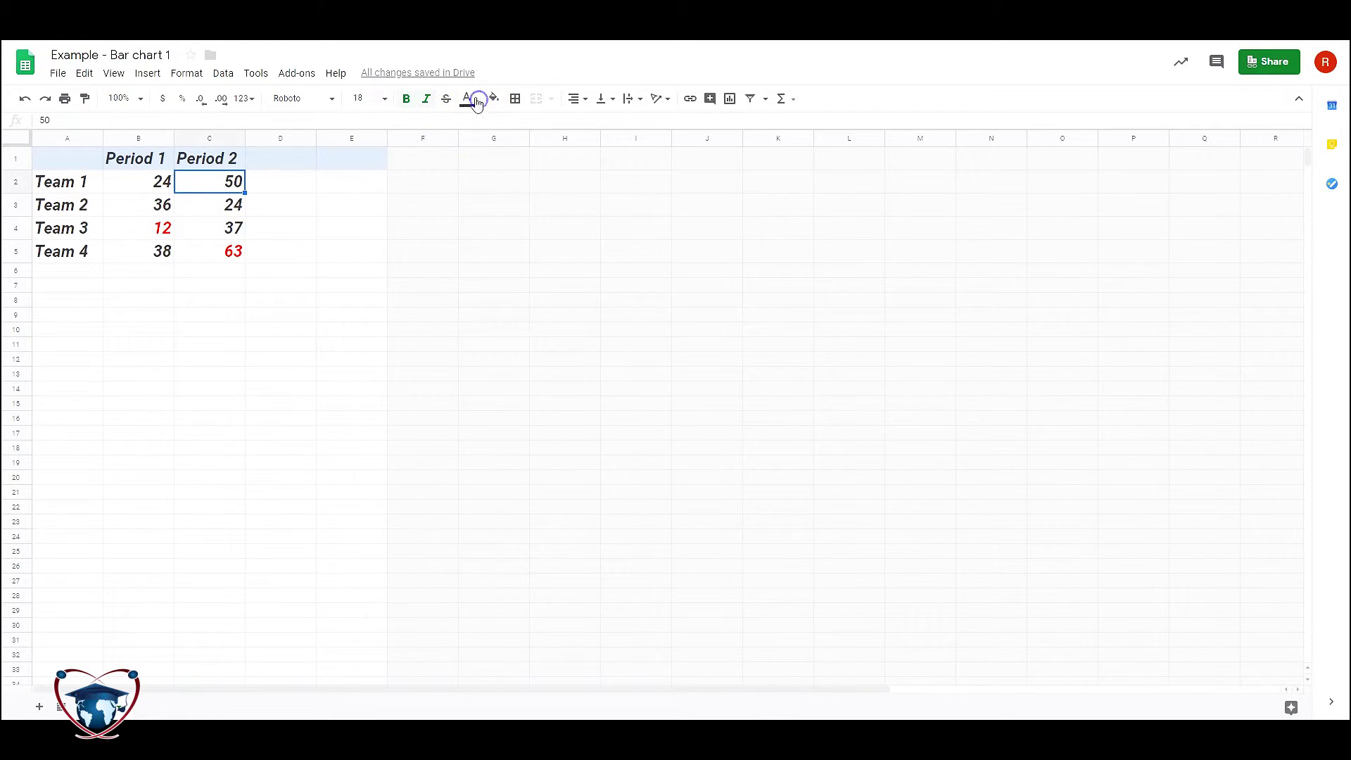
click(467, 99)
click(485, 164)
click(280, 283)
Apply all borders to every cell of the table A1:C5, including the header row.
click(82, 188)
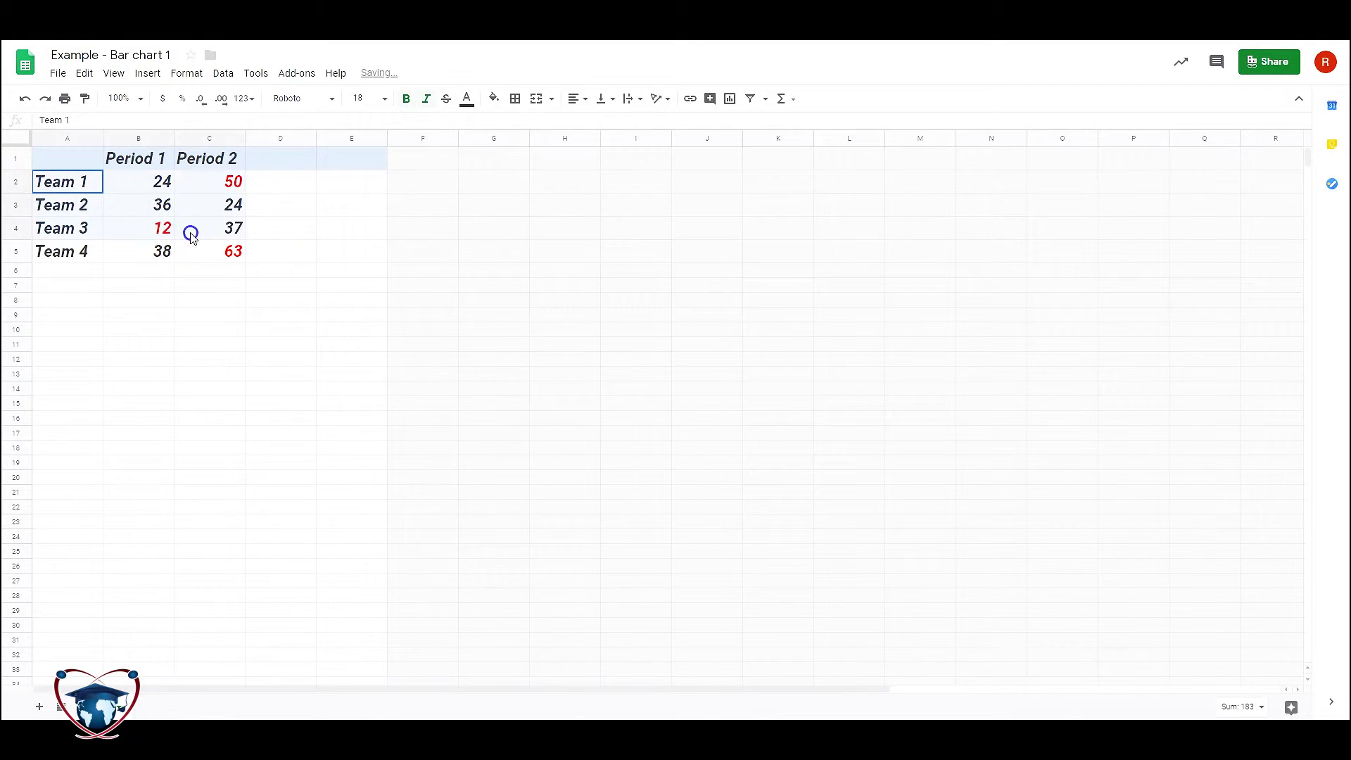
shift+click(206, 255)
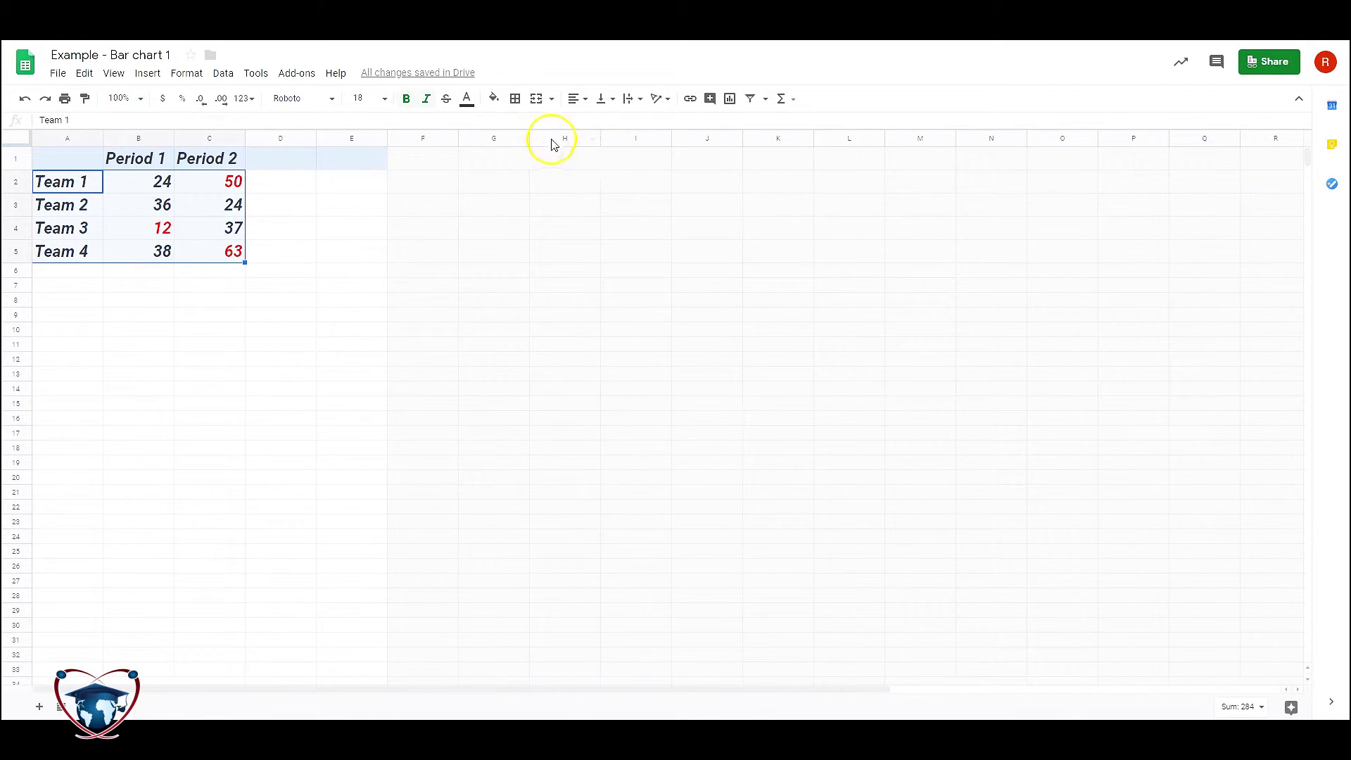
click(516, 101)
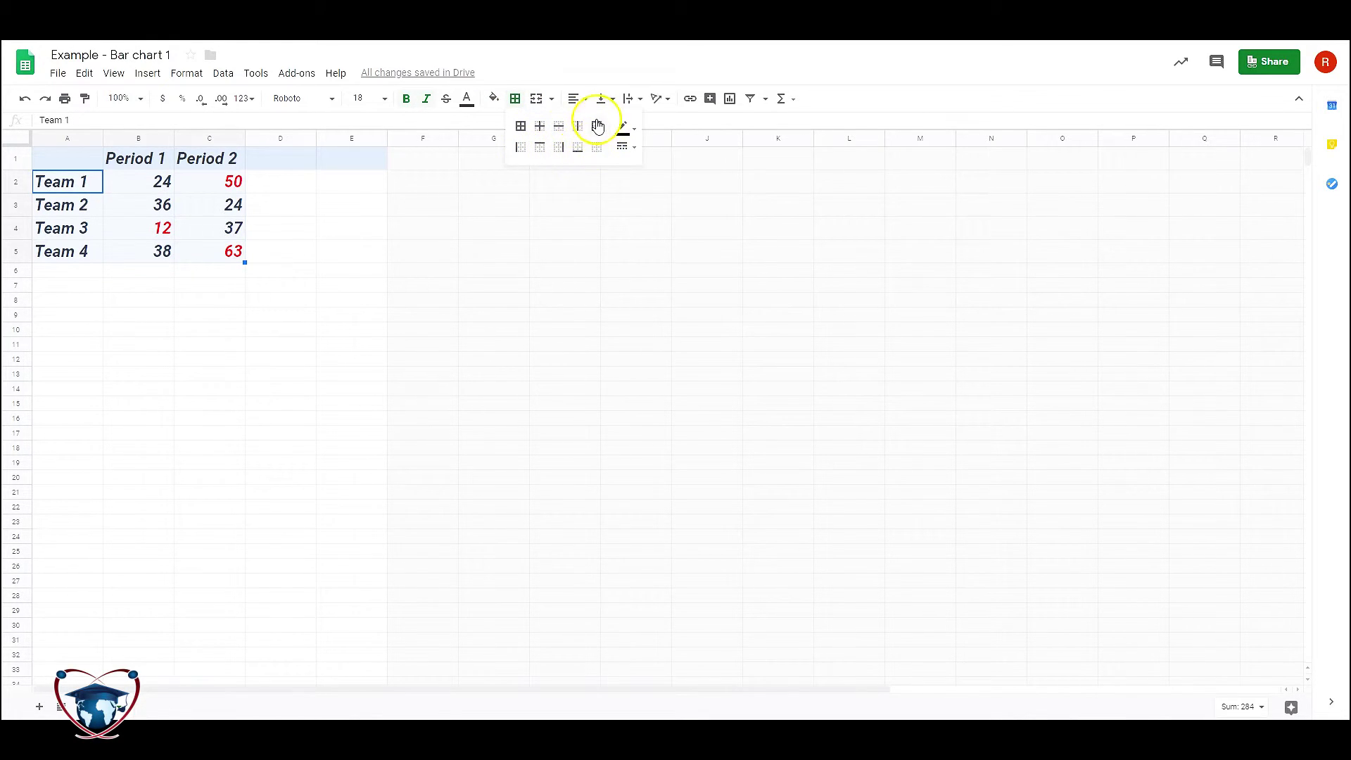
click(522, 131)
click(216, 312)
click(40, 156)
drag(46, 160, 208, 247)
click(515, 98)
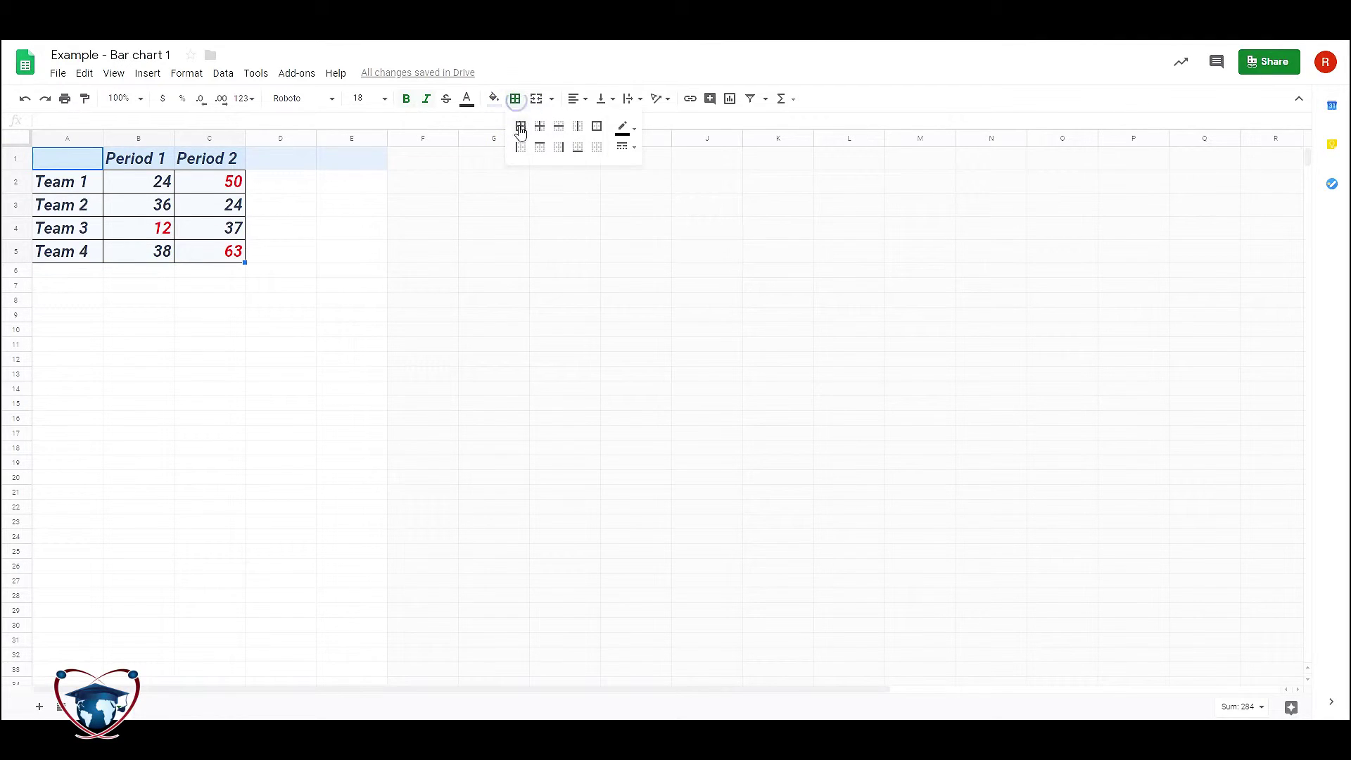
click(216, 289)
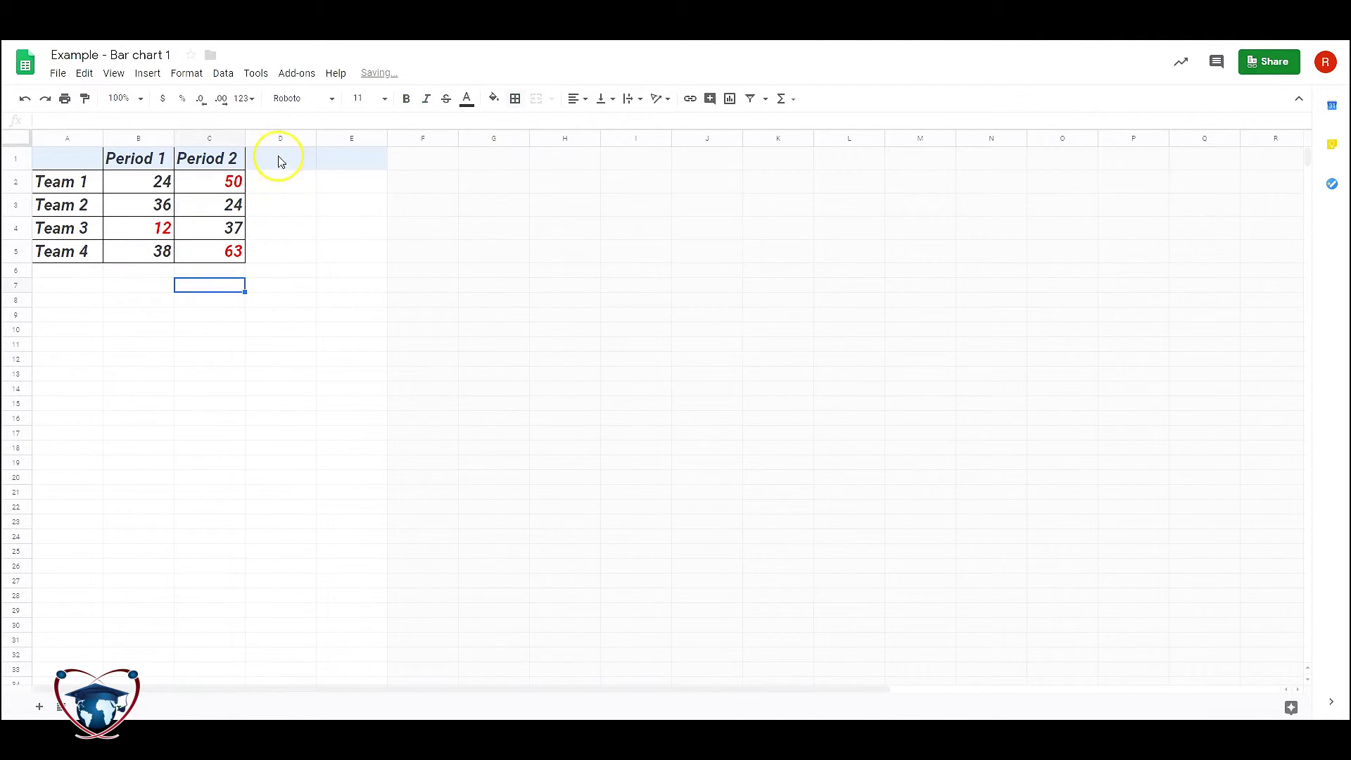
Delete the empty columns D and E beside the table.
click(263, 138)
shift+click(363, 141)
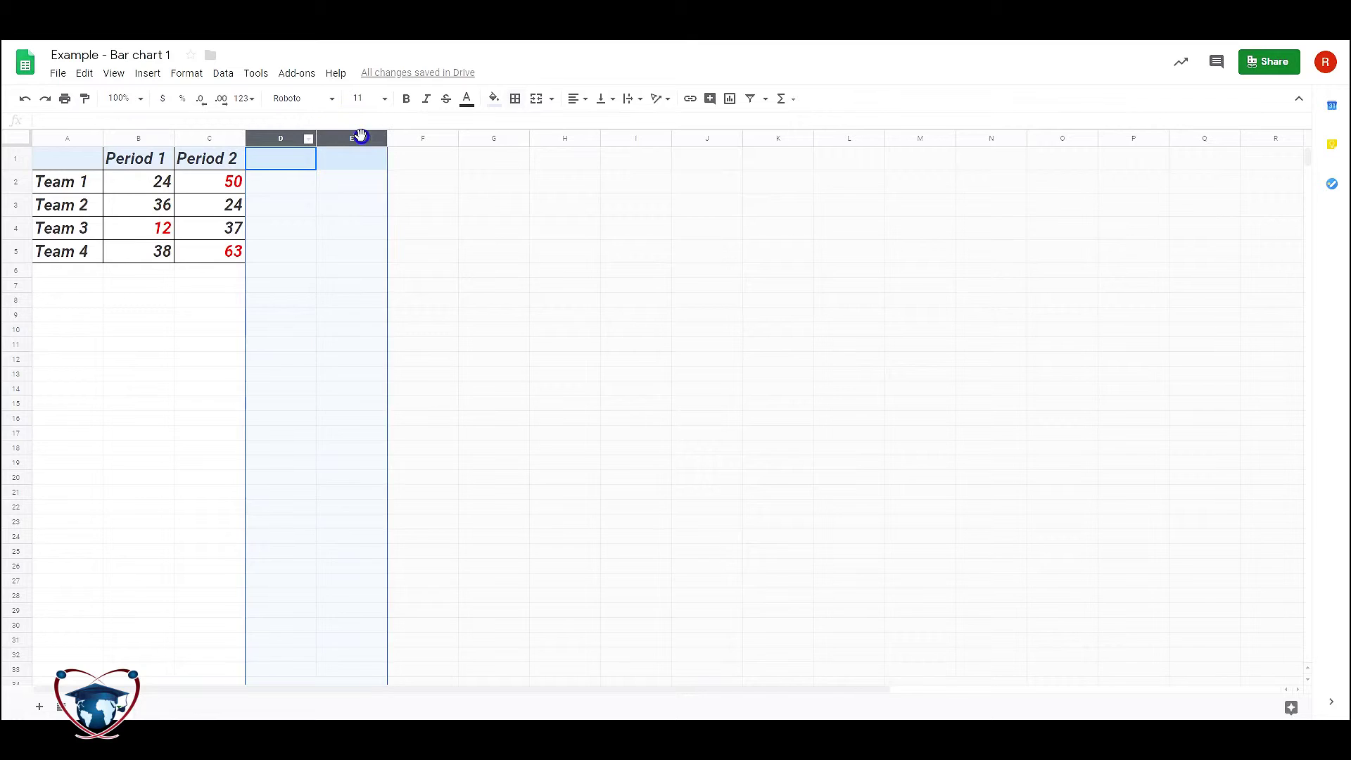
right_click(358, 139)
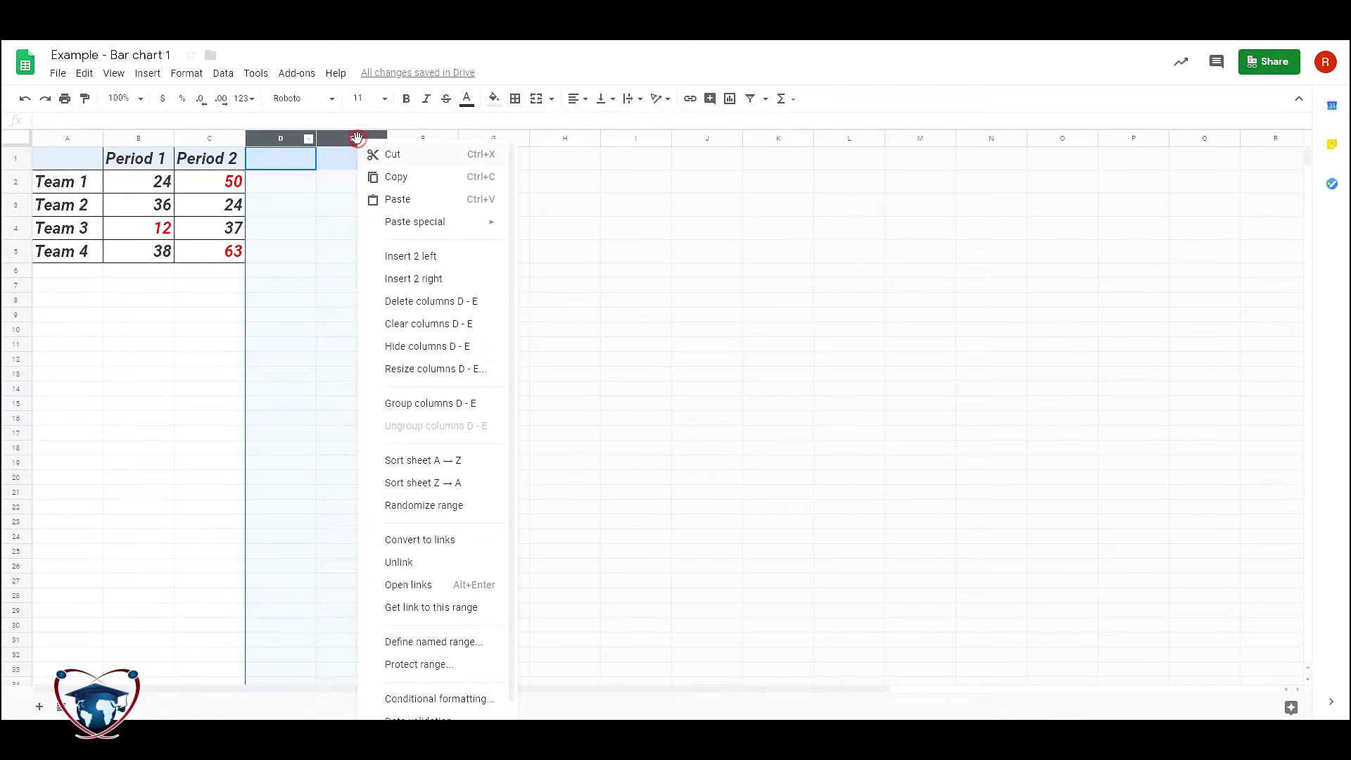
click(387, 301)
right_click(285, 139)
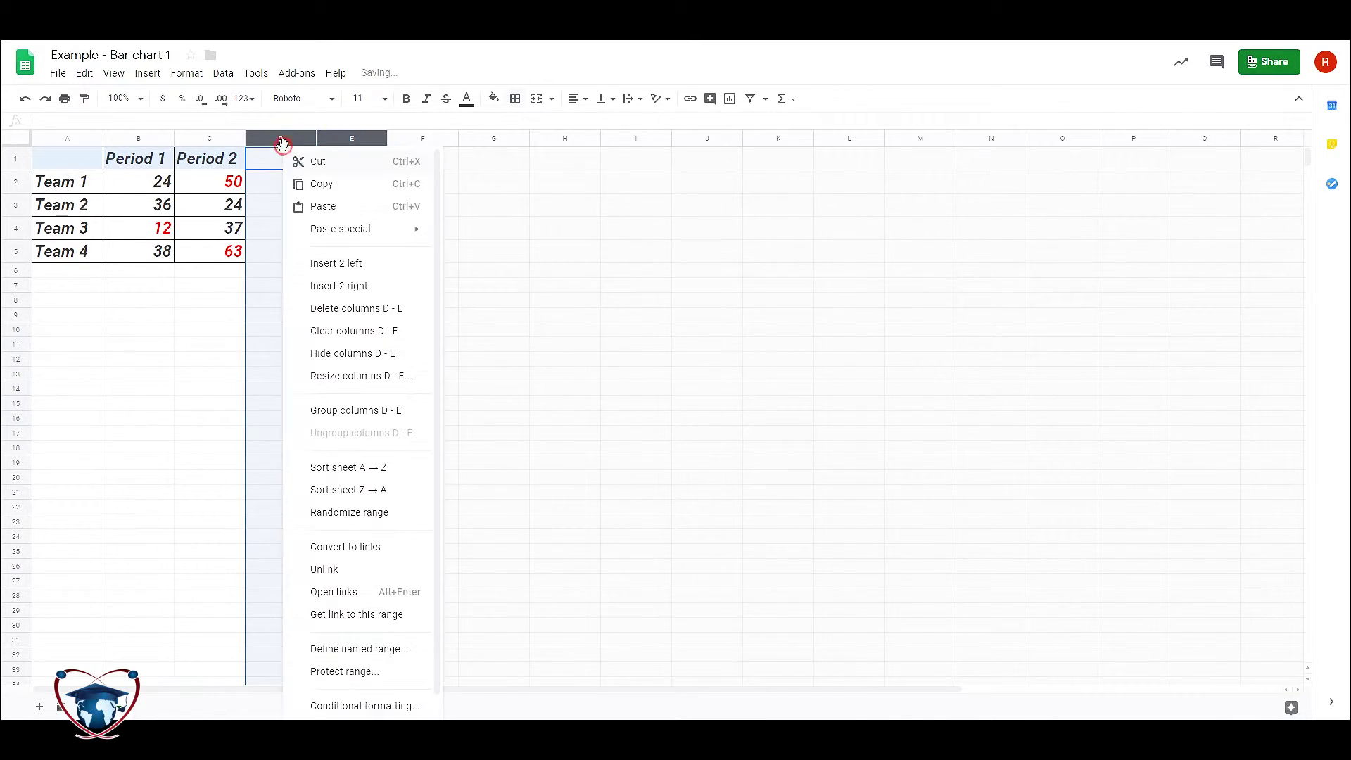
click(239, 314)
Delete all remaining empty columns beside the table, D through X.
click(273, 139)
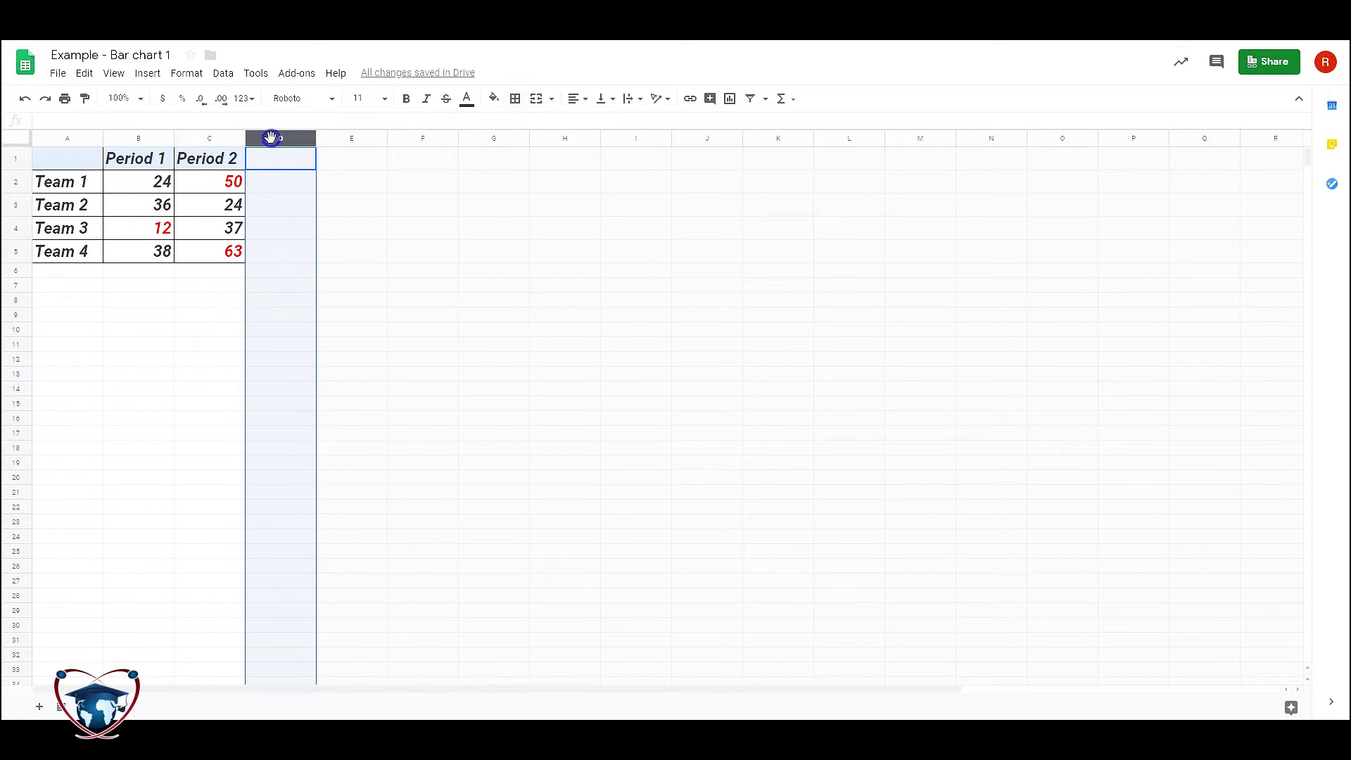
drag(793, 695, 1120, 691)
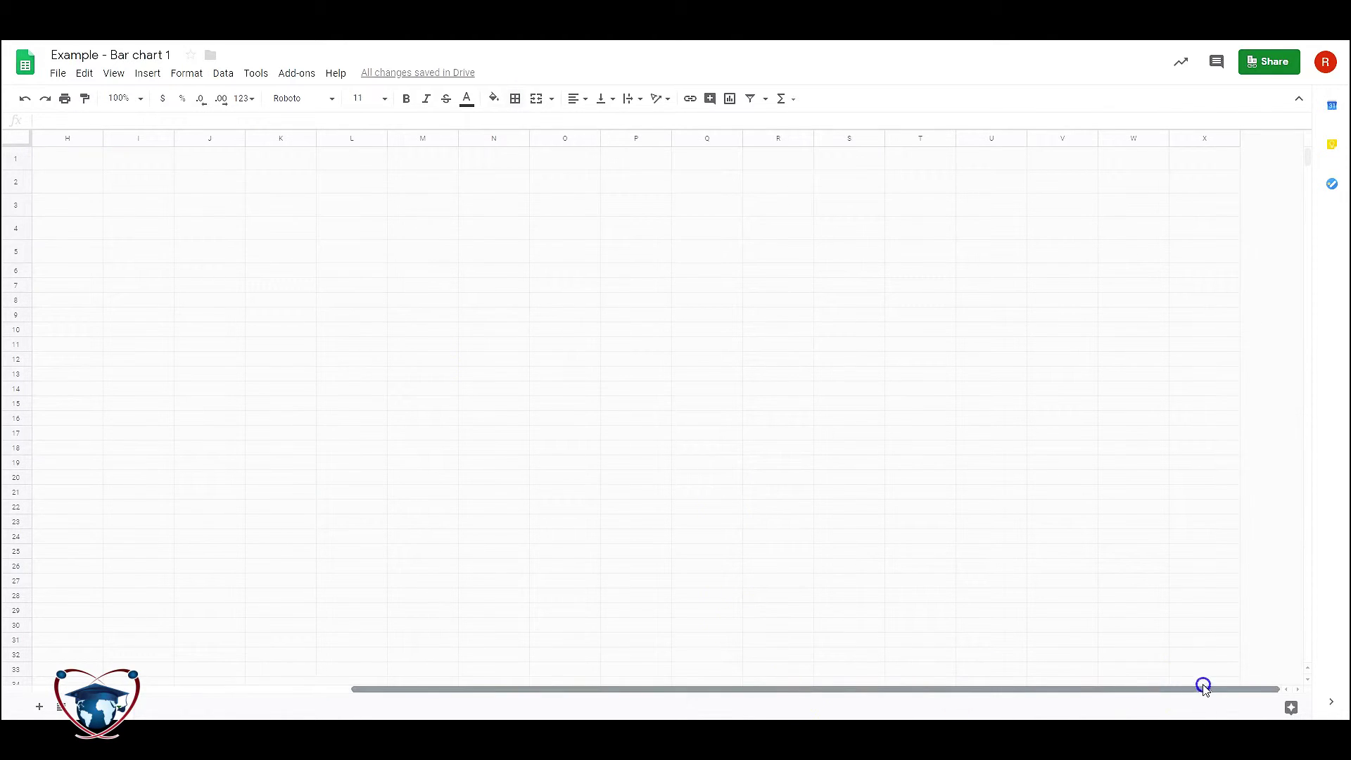
shift+click(1185, 138)
right_click(1185, 136)
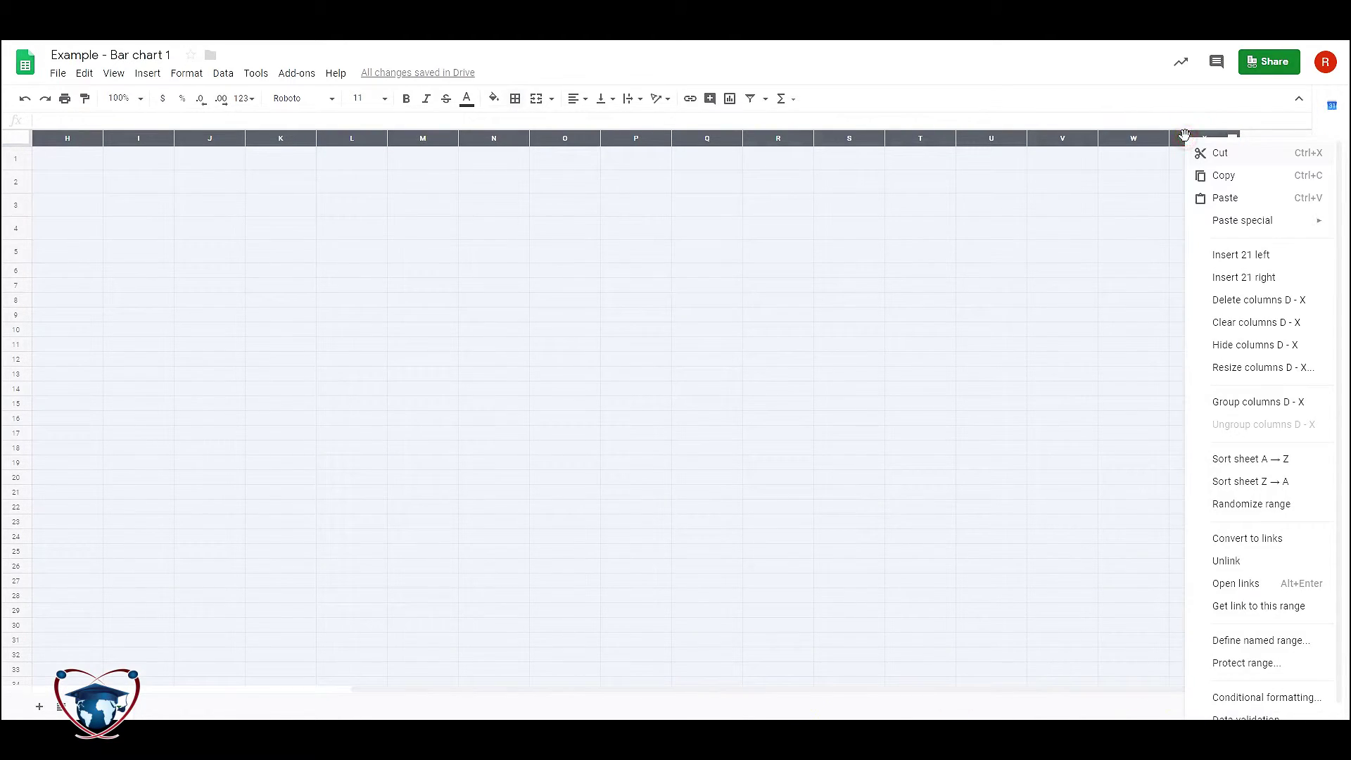
click(1229, 300)
Delete all empty rows below the table, from row 6 through row 992.
click(61, 360)
click(117, 317)
click(72, 298)
click(22, 272)
drag(1308, 156, 1308, 652)
shift+click(16, 641)
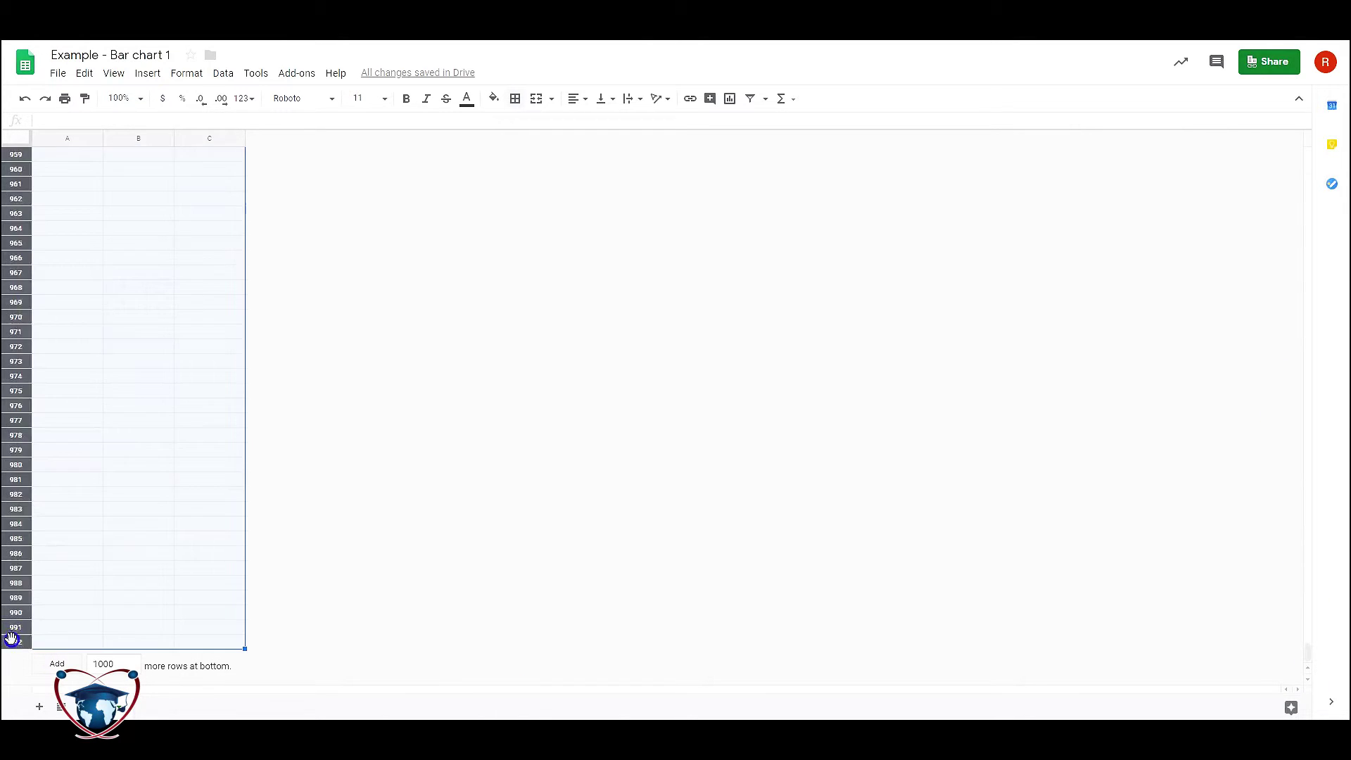
right_click(16, 640)
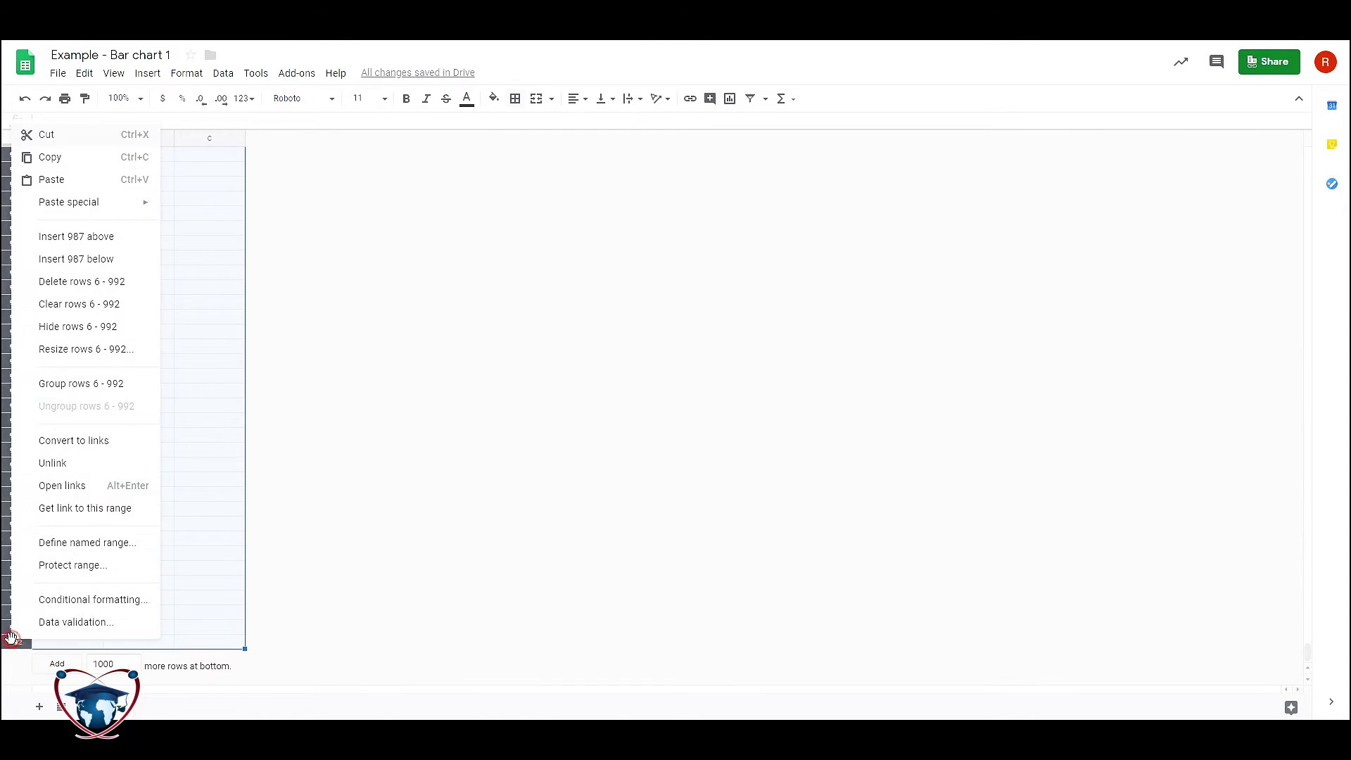
click(53, 282)
click(381, 208)
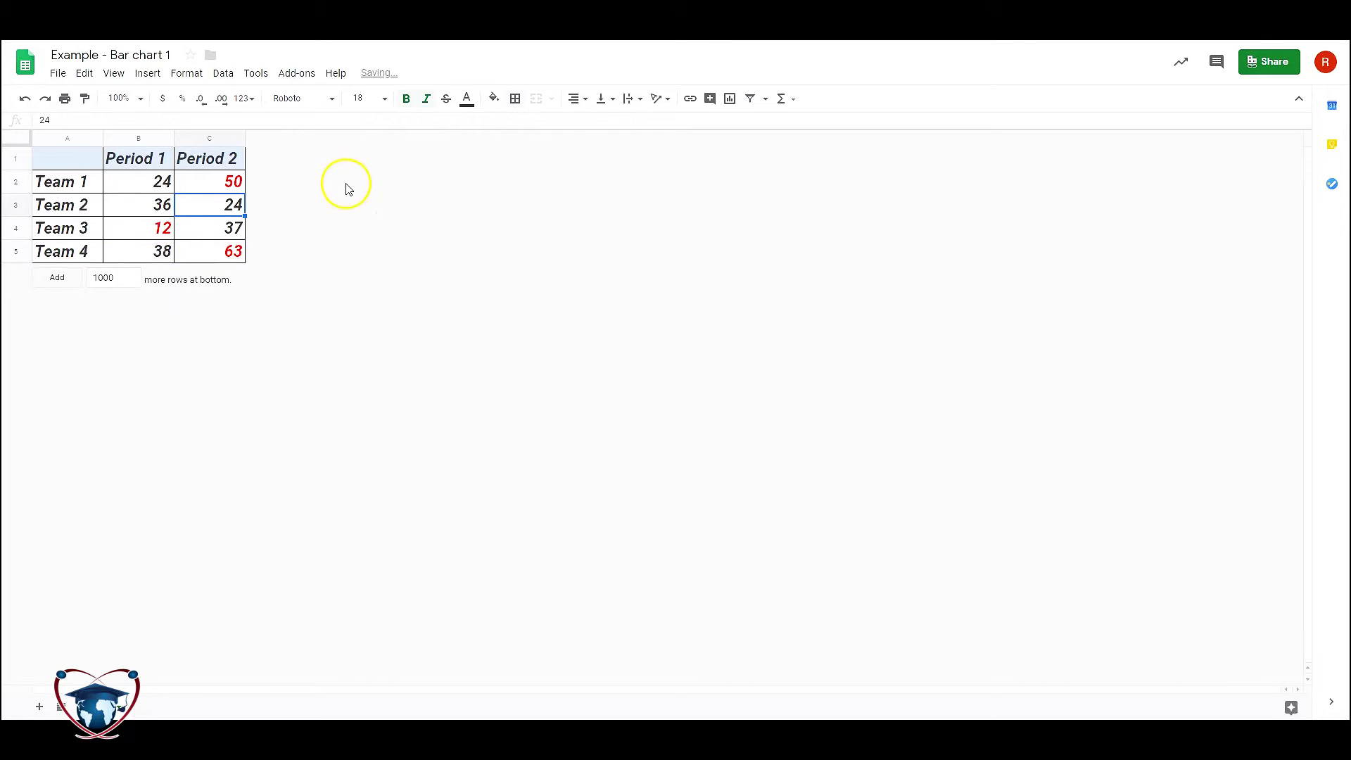
Widen the Period 2 and Period 1 columns to more than twice their width.
drag(244, 138, 337, 138)
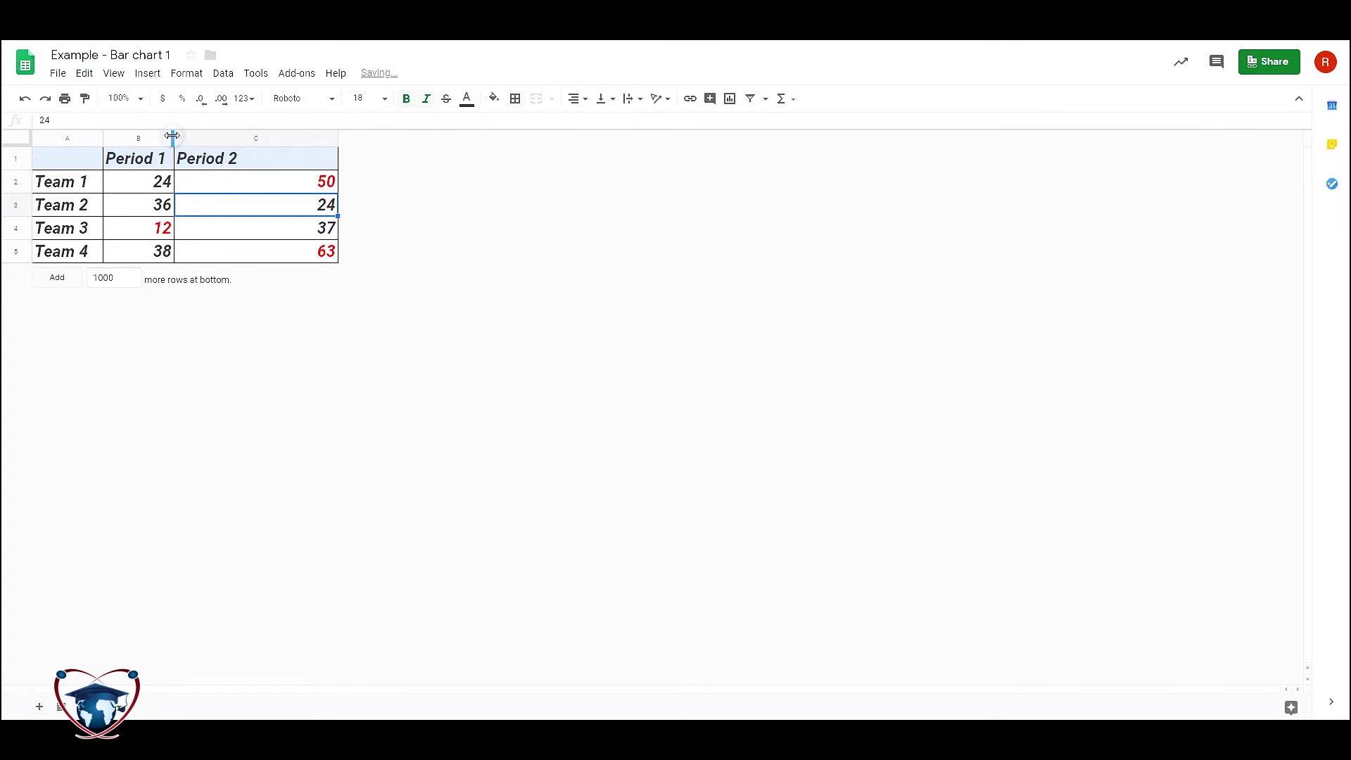
drag(221, 137, 284, 141)
click(385, 302)
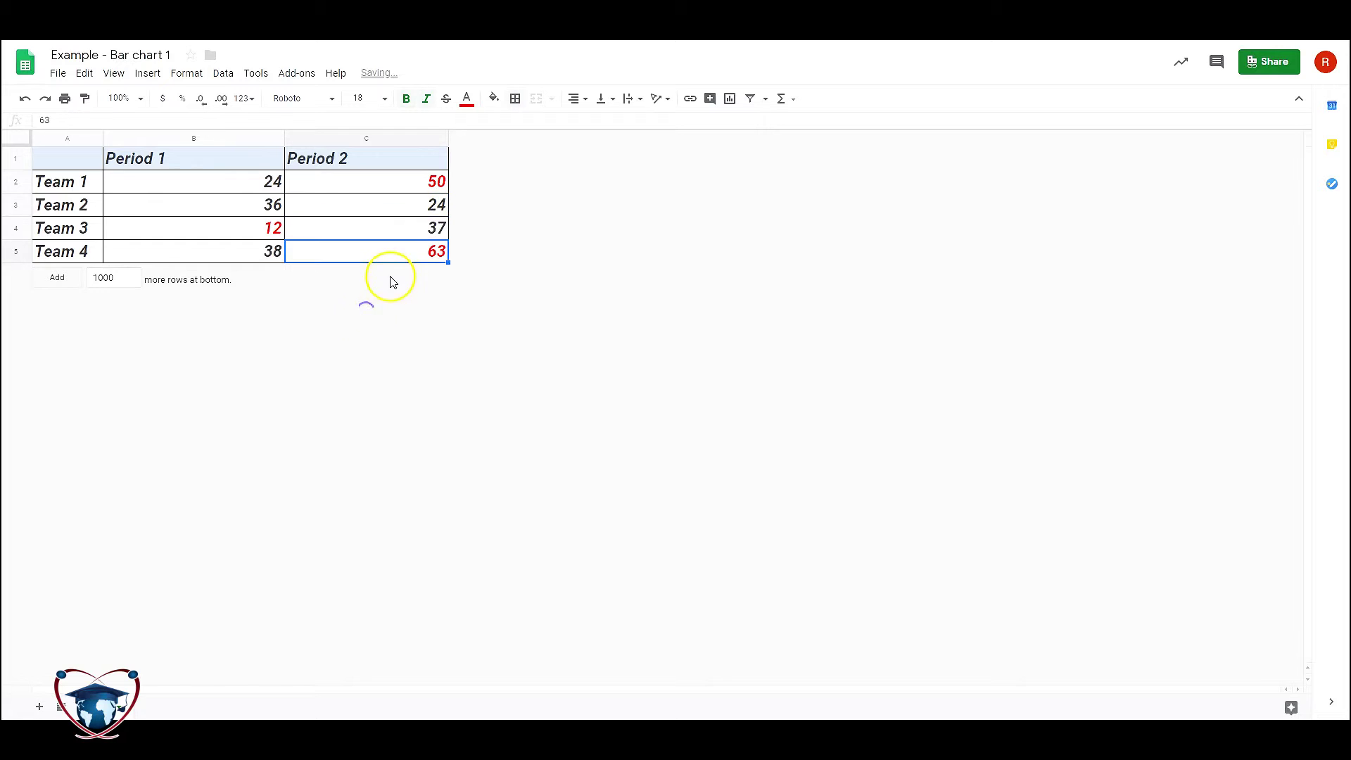
Centre-align the Period 1 and Period 2 headers and their values in B1:C5.
click(107, 166)
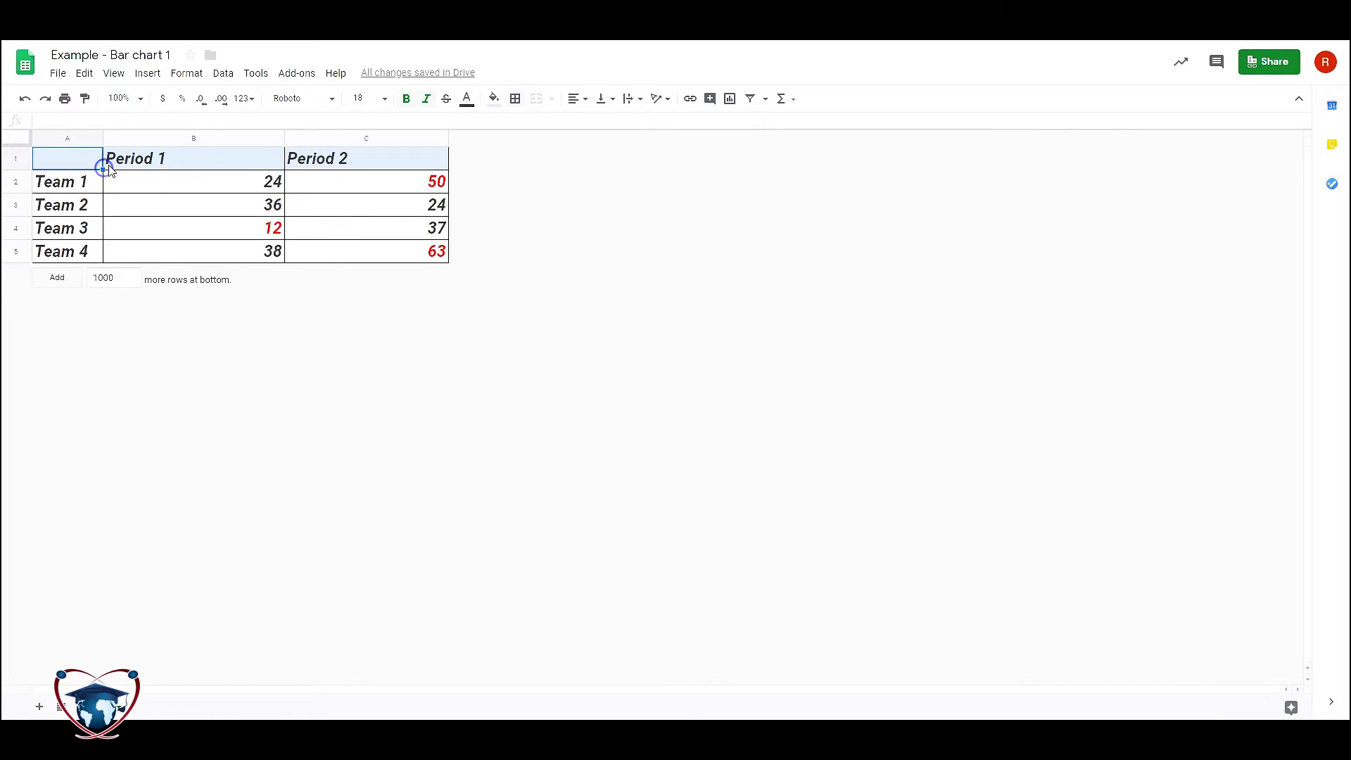
drag(287, 243, 386, 241)
click(573, 99)
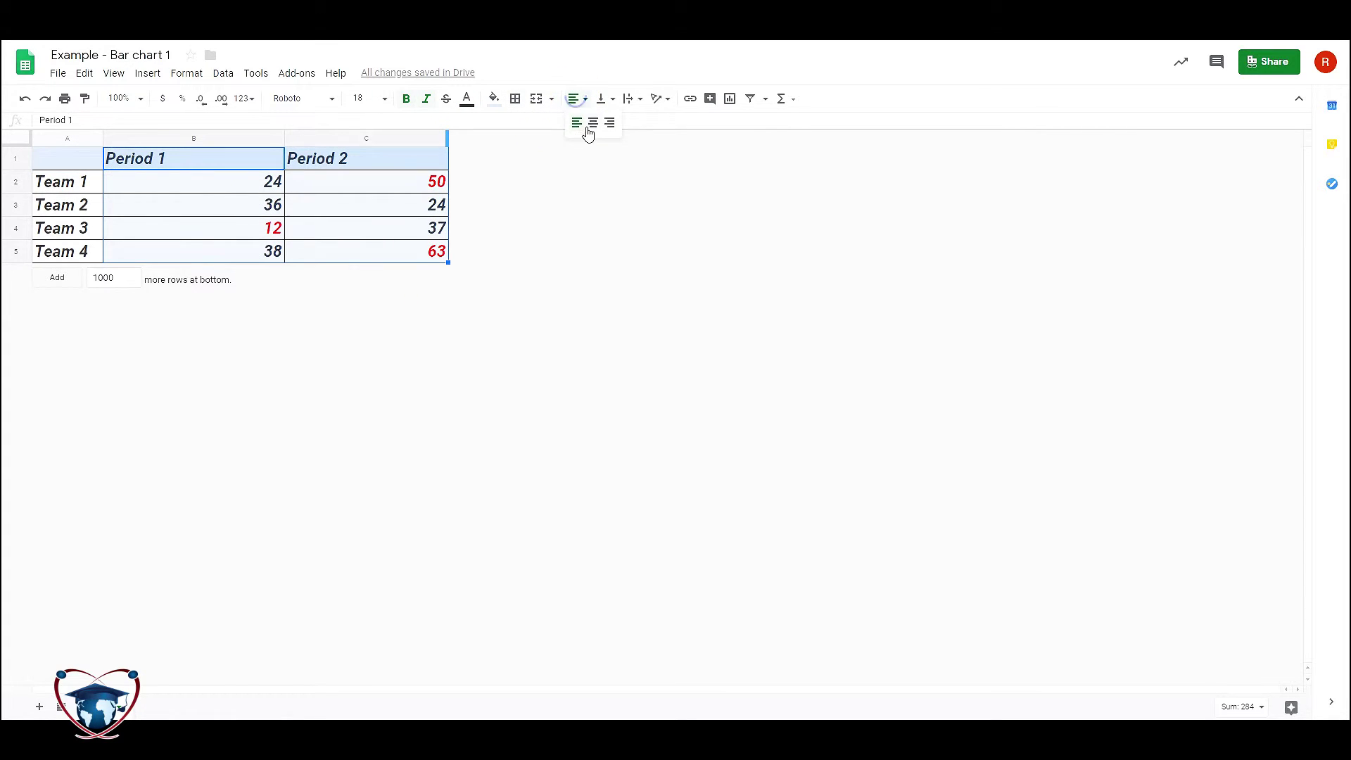
click(590, 126)
click(355, 310)
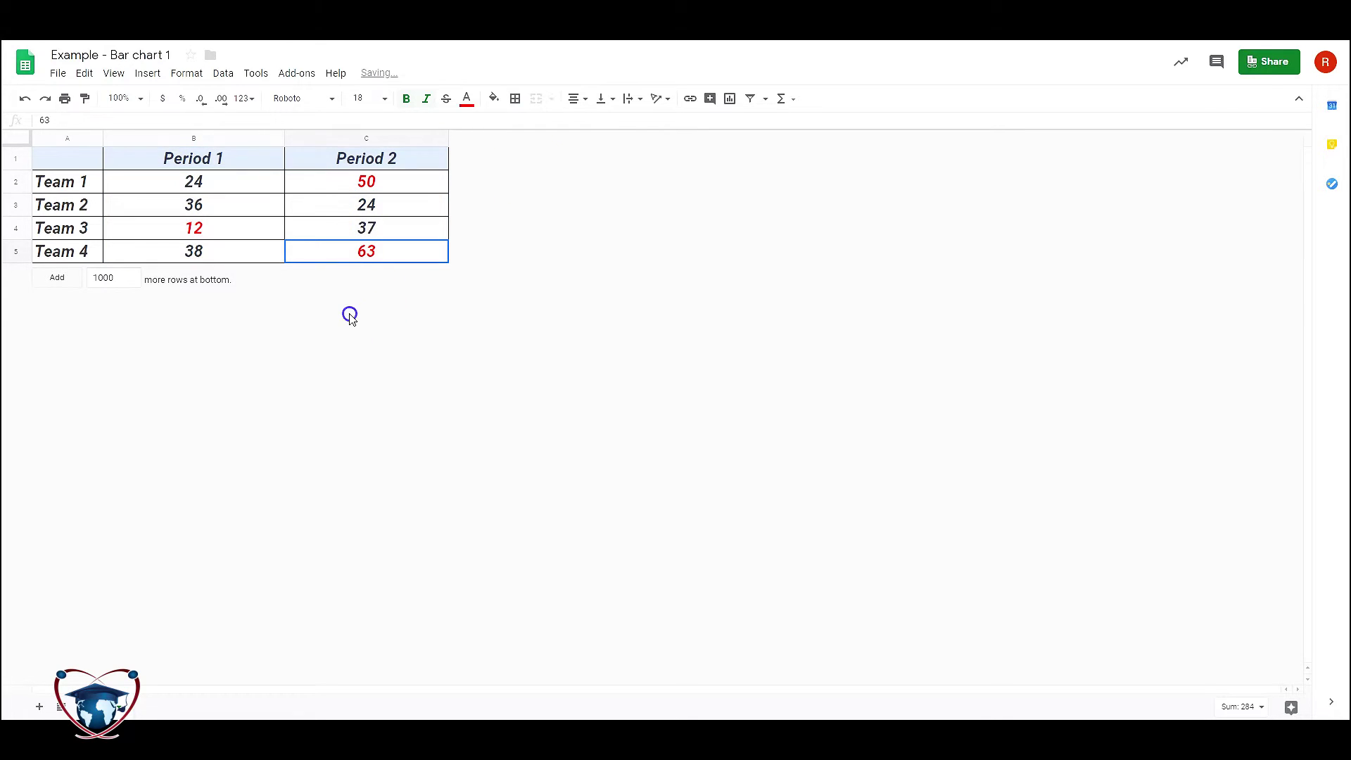
click(535, 205)
click(539, 208)
click(217, 226)
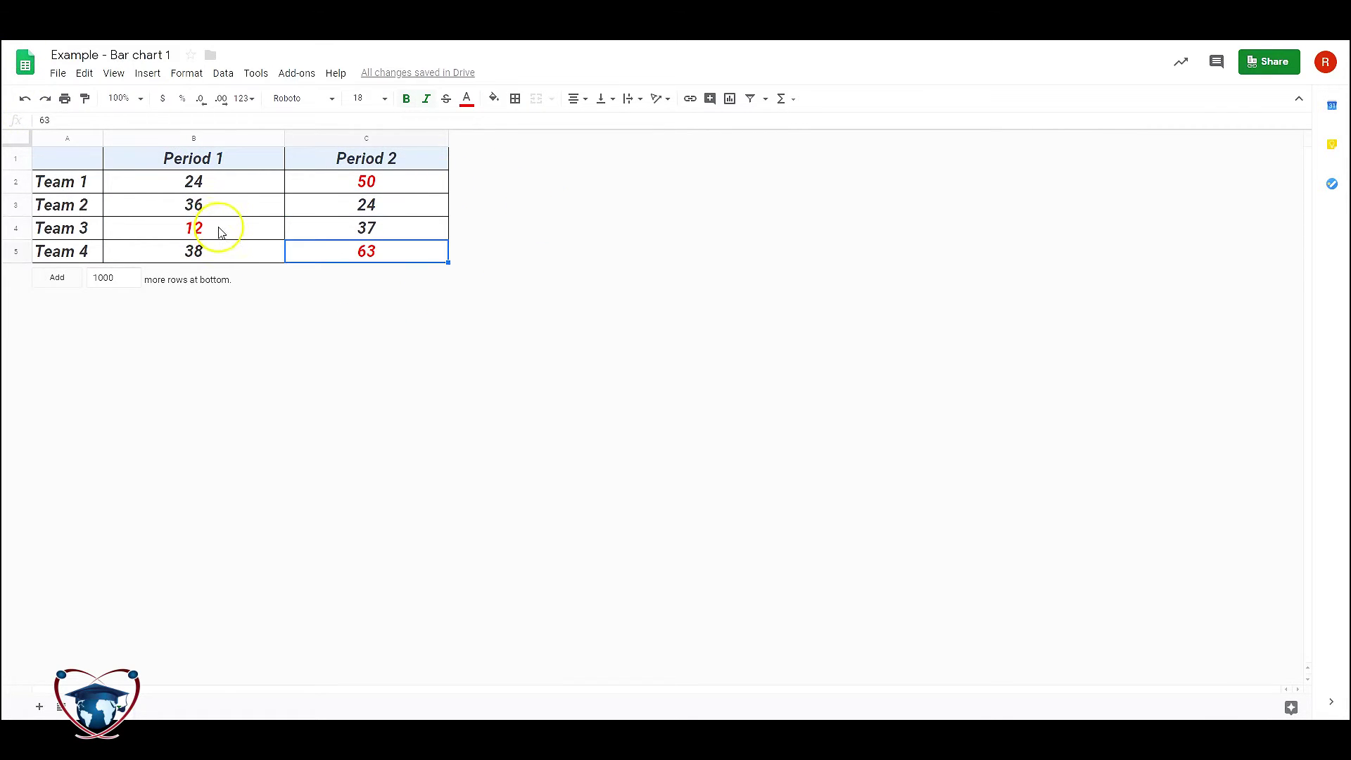
click(204, 184)
click(247, 221)
click(232, 184)
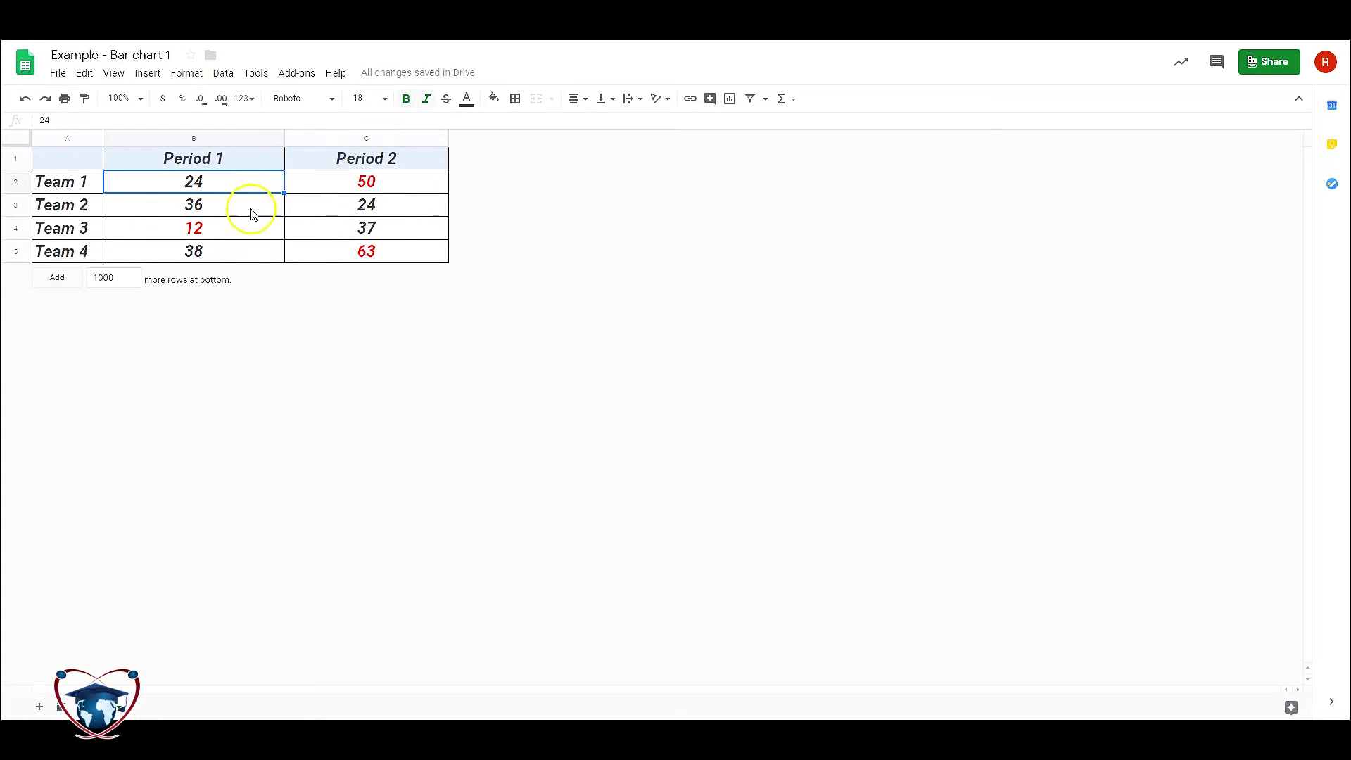
Fill Team 3's Period 2 cell (C4) and Team 4's Period 1 cell (B5) with yellow.
click(355, 230)
click(509, 100)
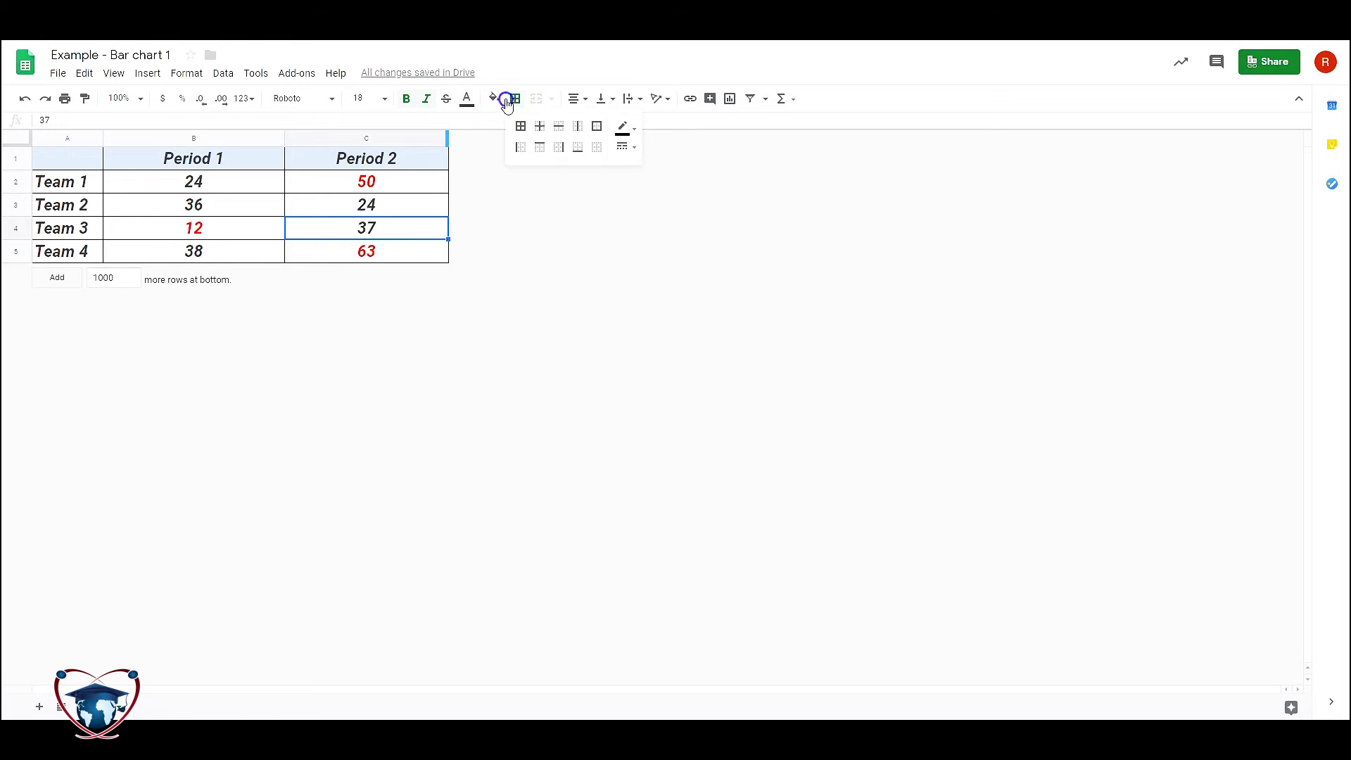
click(496, 100)
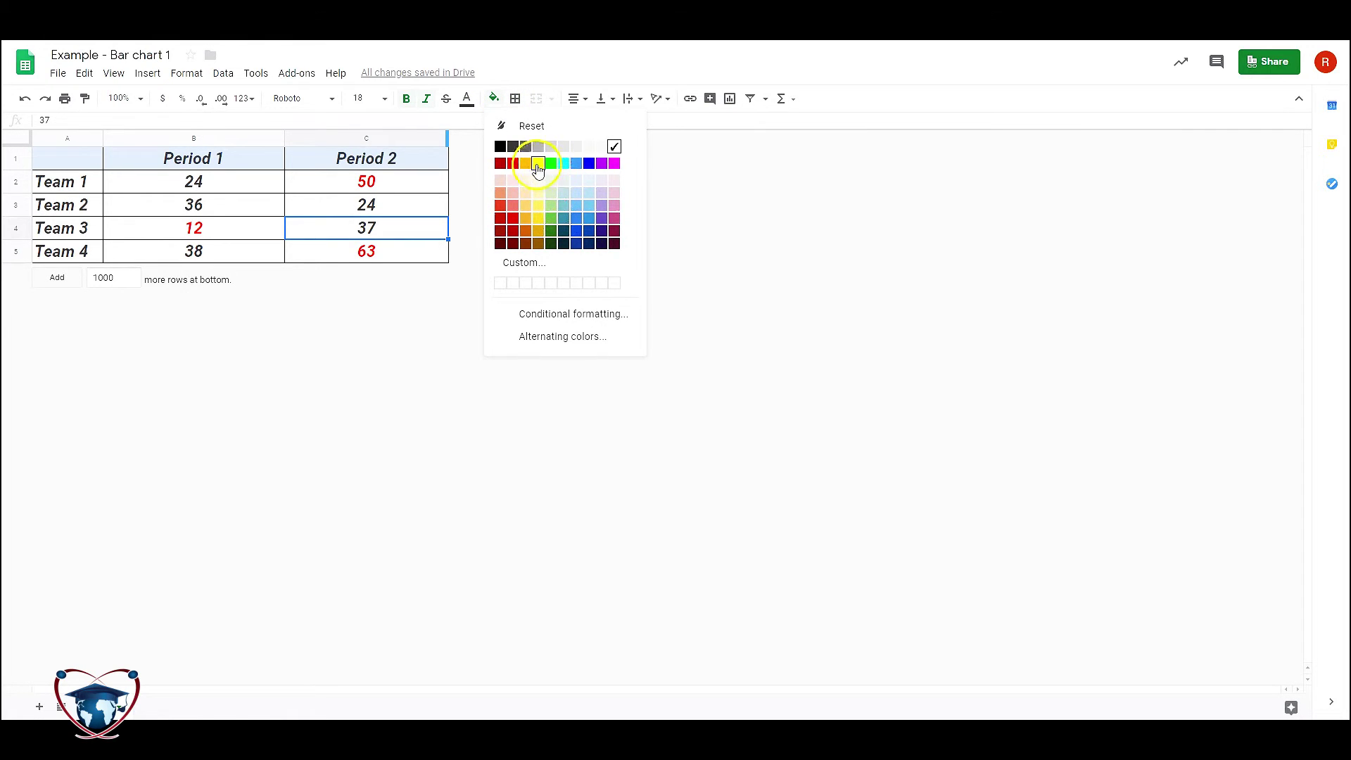
click(531, 163)
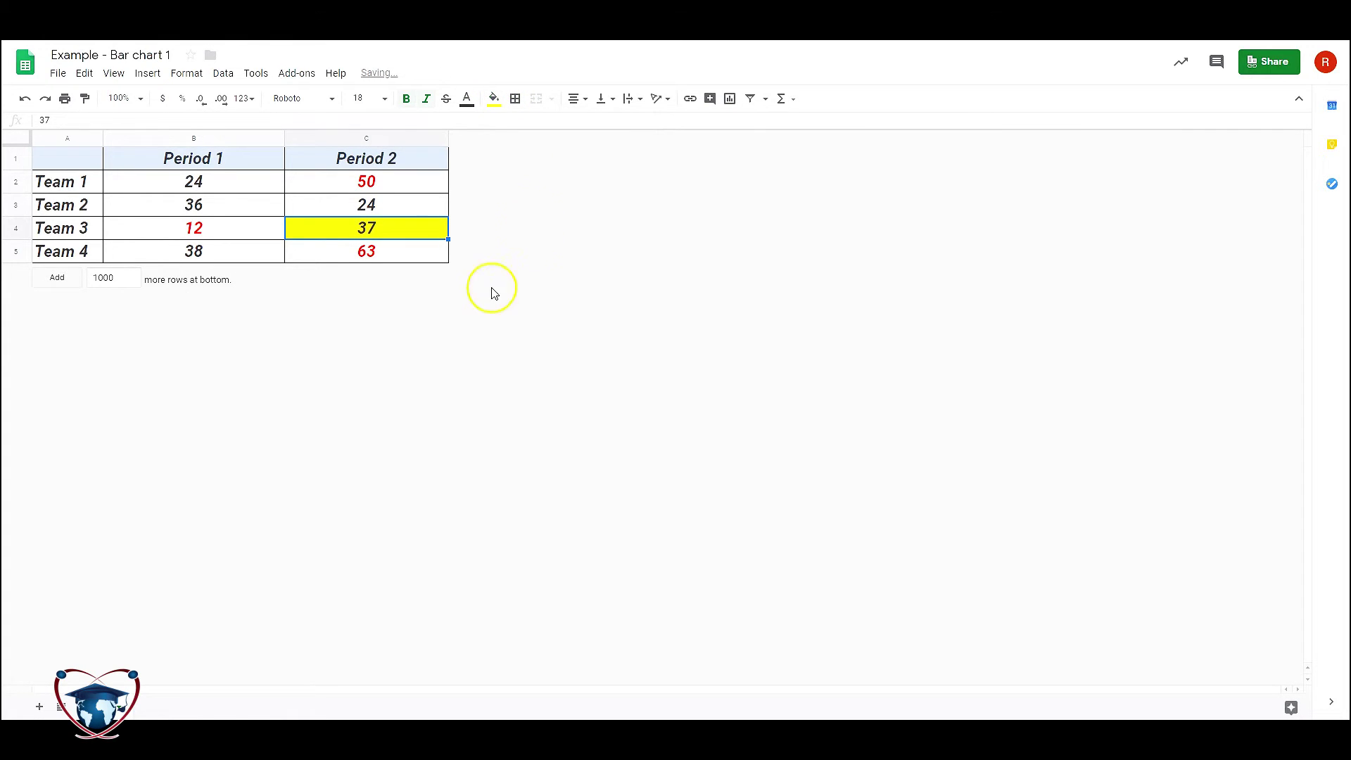
click(233, 253)
click(494, 98)
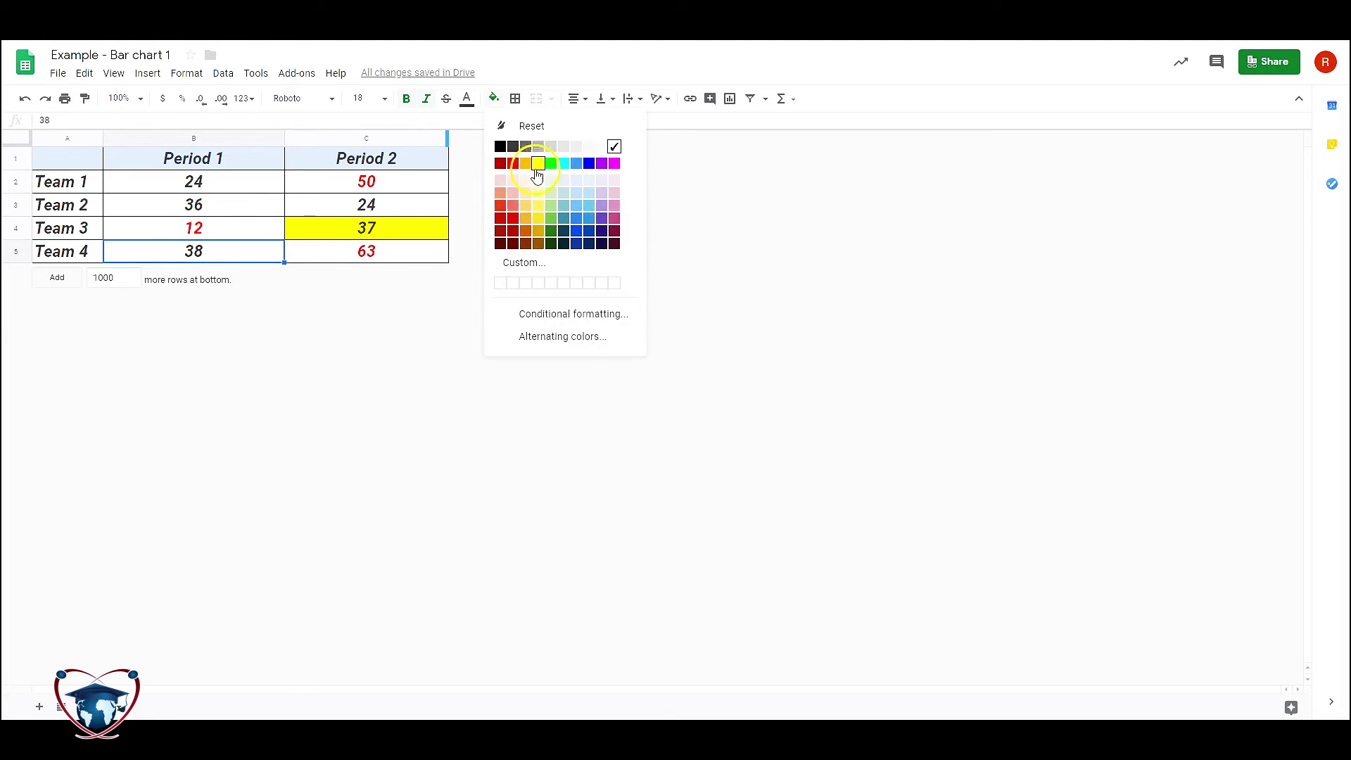
click(531, 163)
click(350, 310)
click(559, 152)
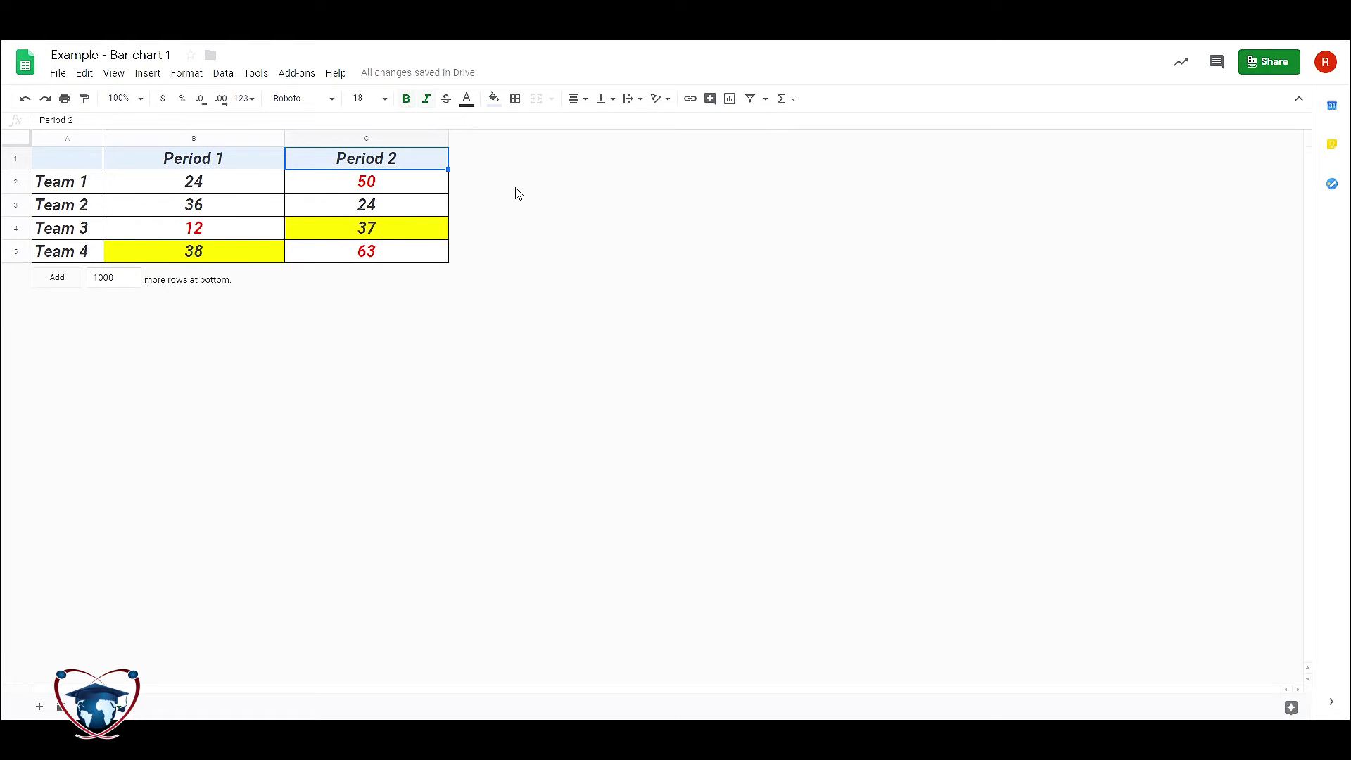
Examine the vertical alignment, text wrapping and text rotation options available for cells in the Period 2 column.
click(631, 100)
click(602, 105)
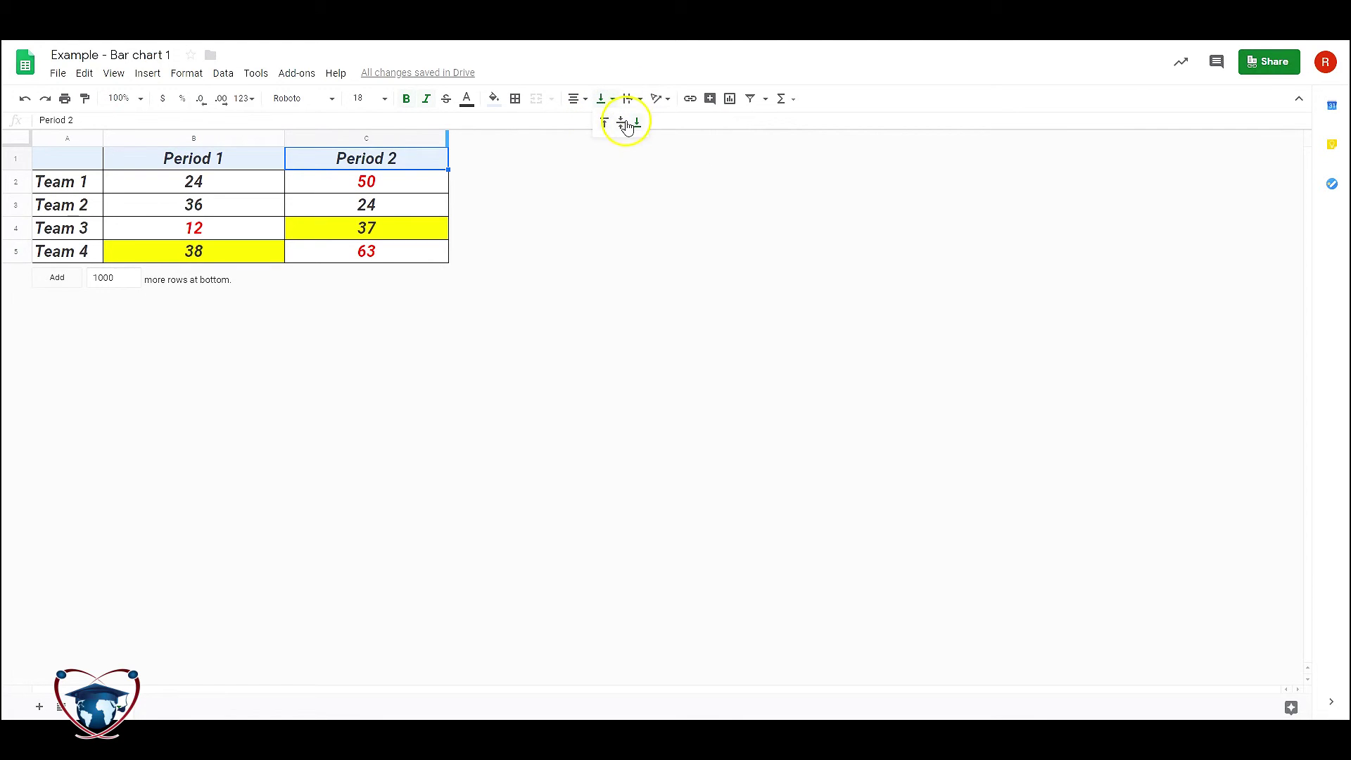
click(619, 145)
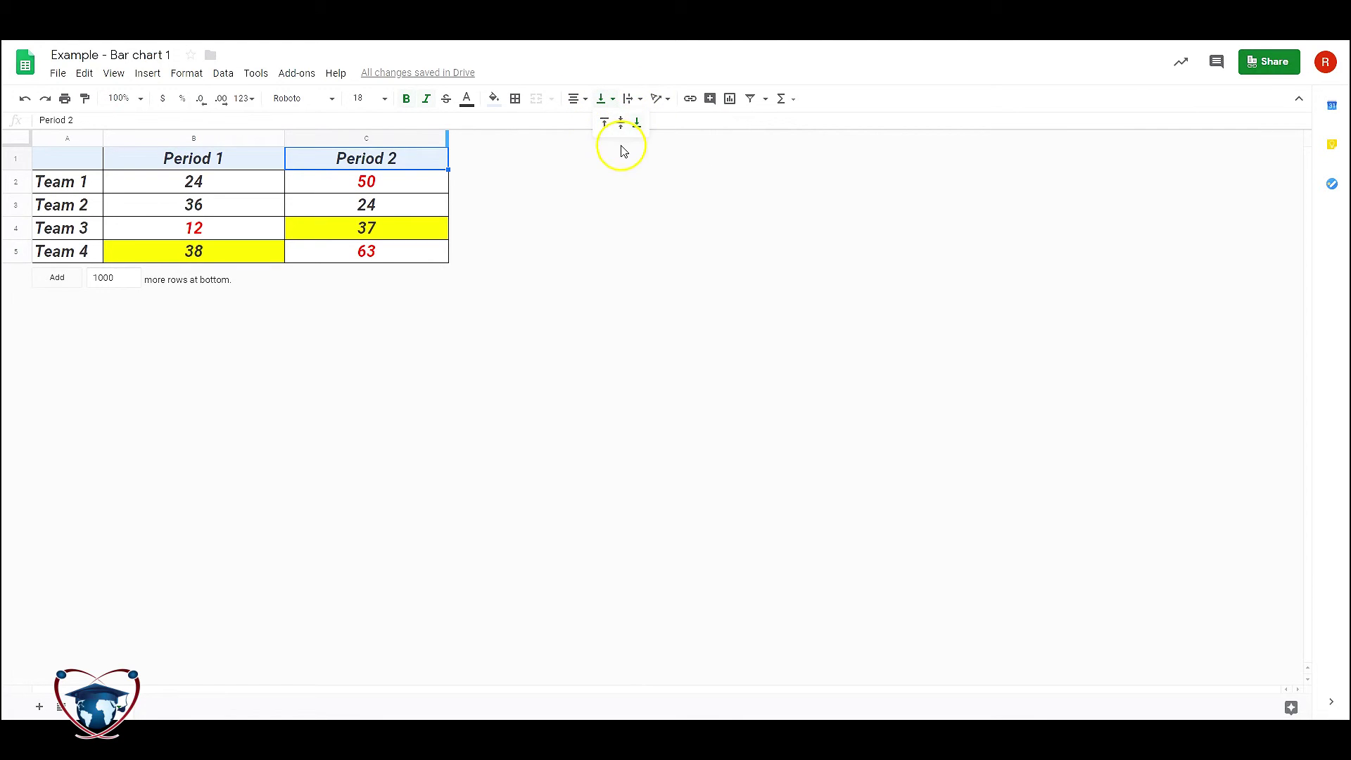
click(602, 98)
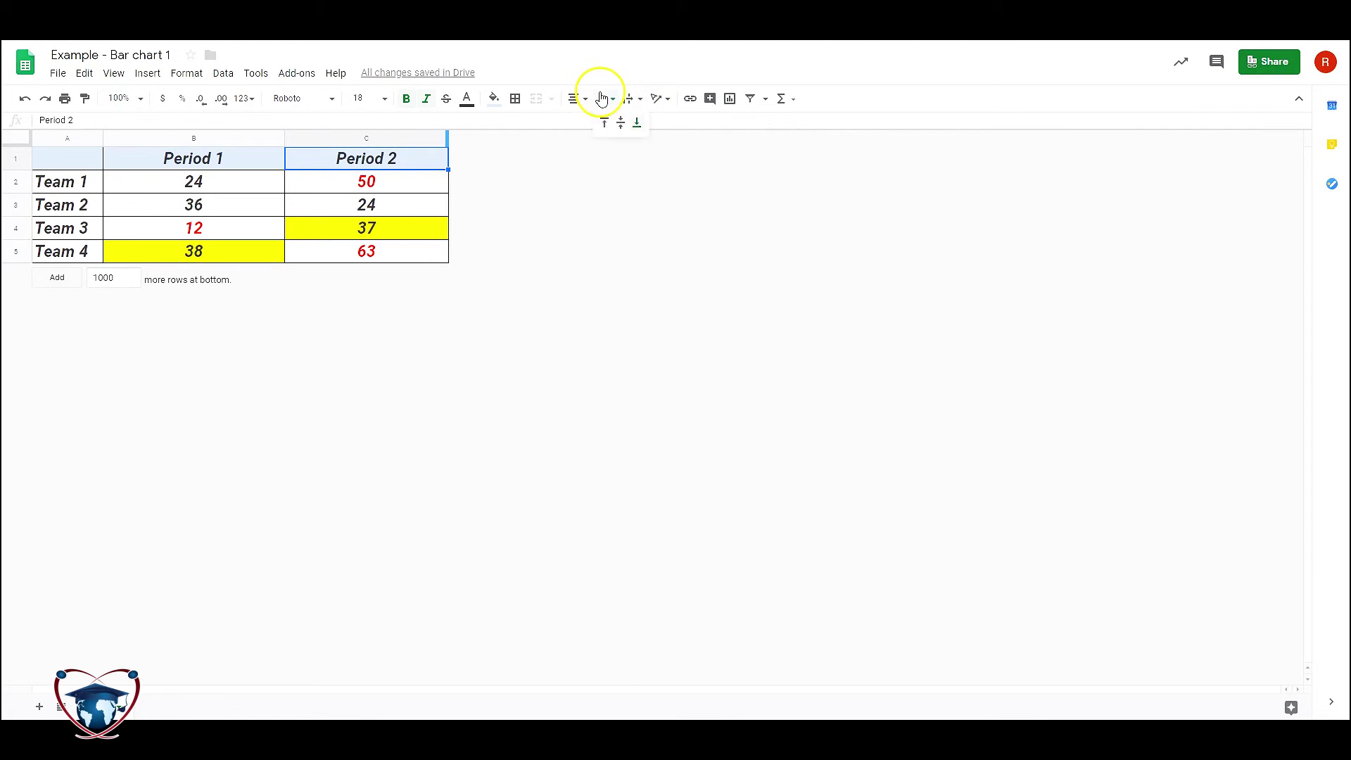
click(623, 123)
click(627, 175)
key(Down)
key(Down)
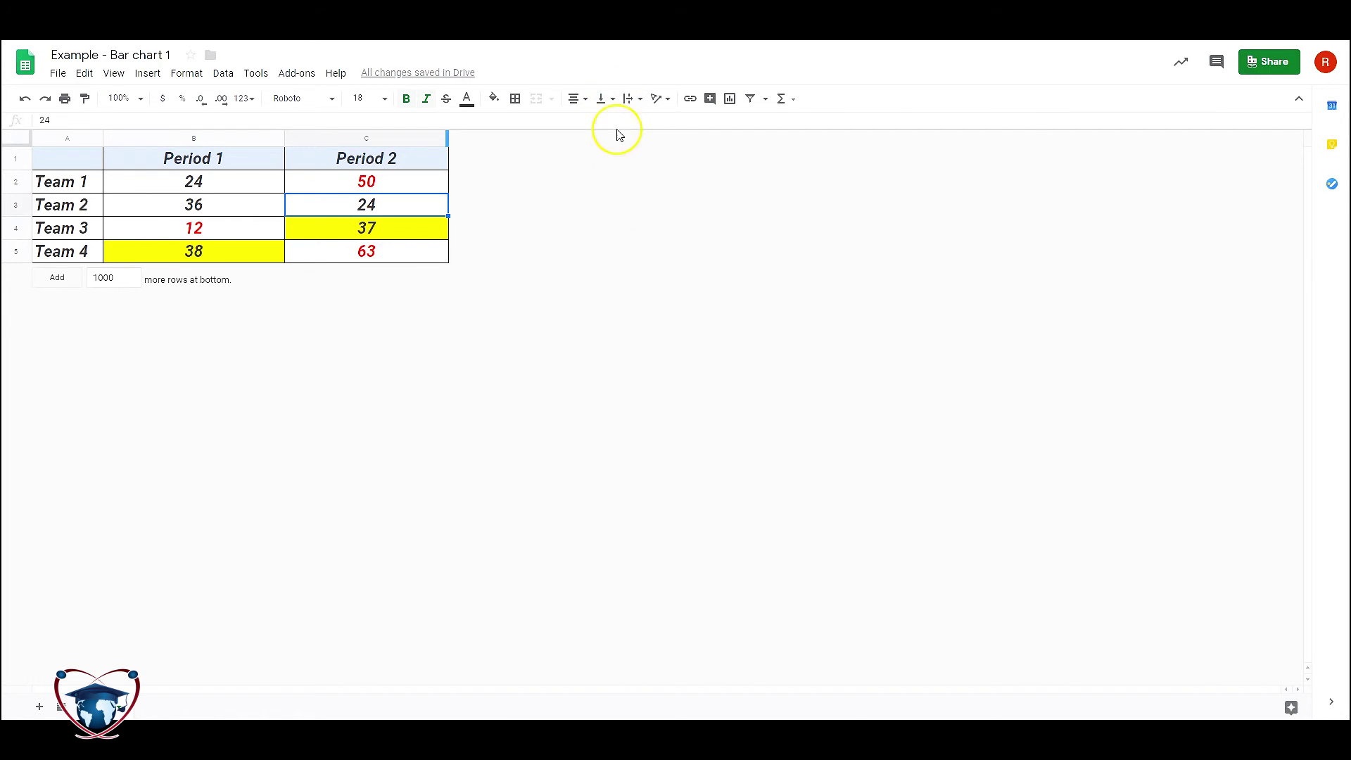
click(629, 99)
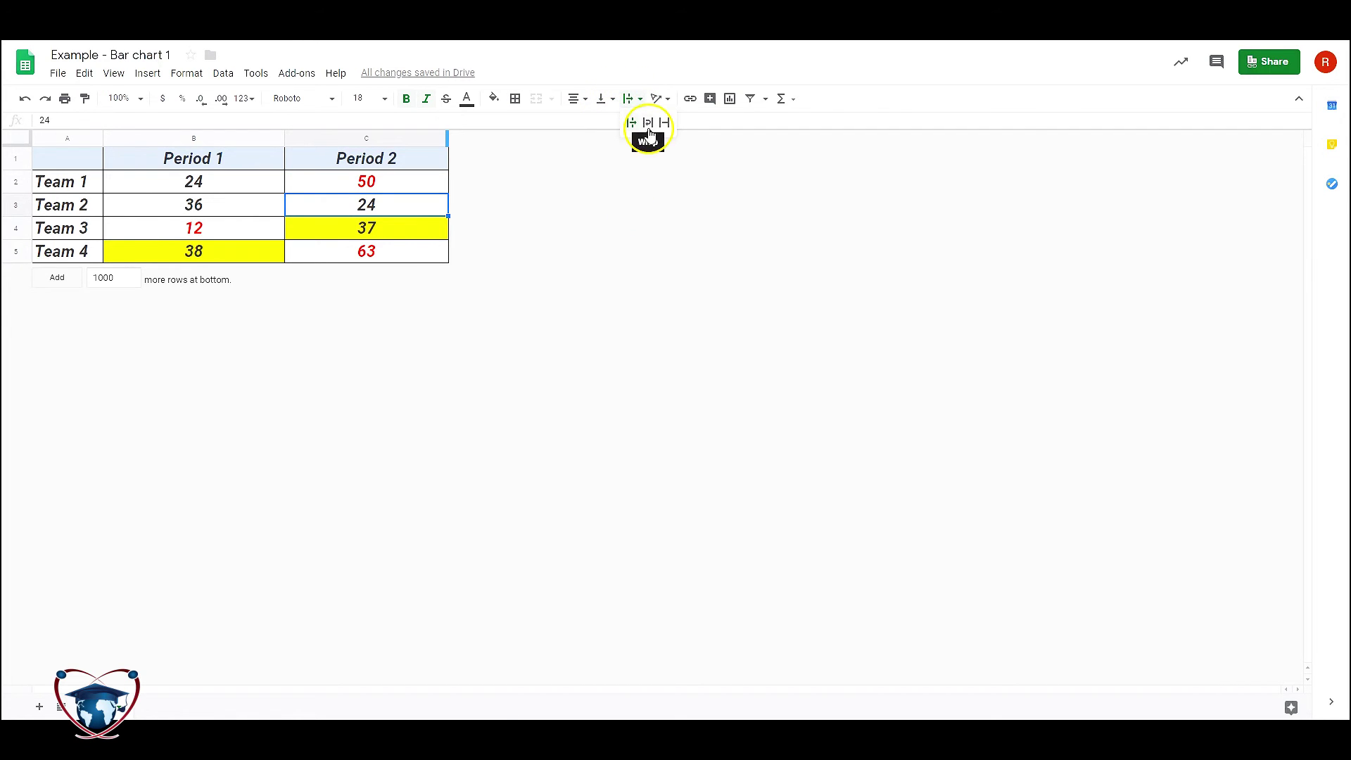
click(662, 99)
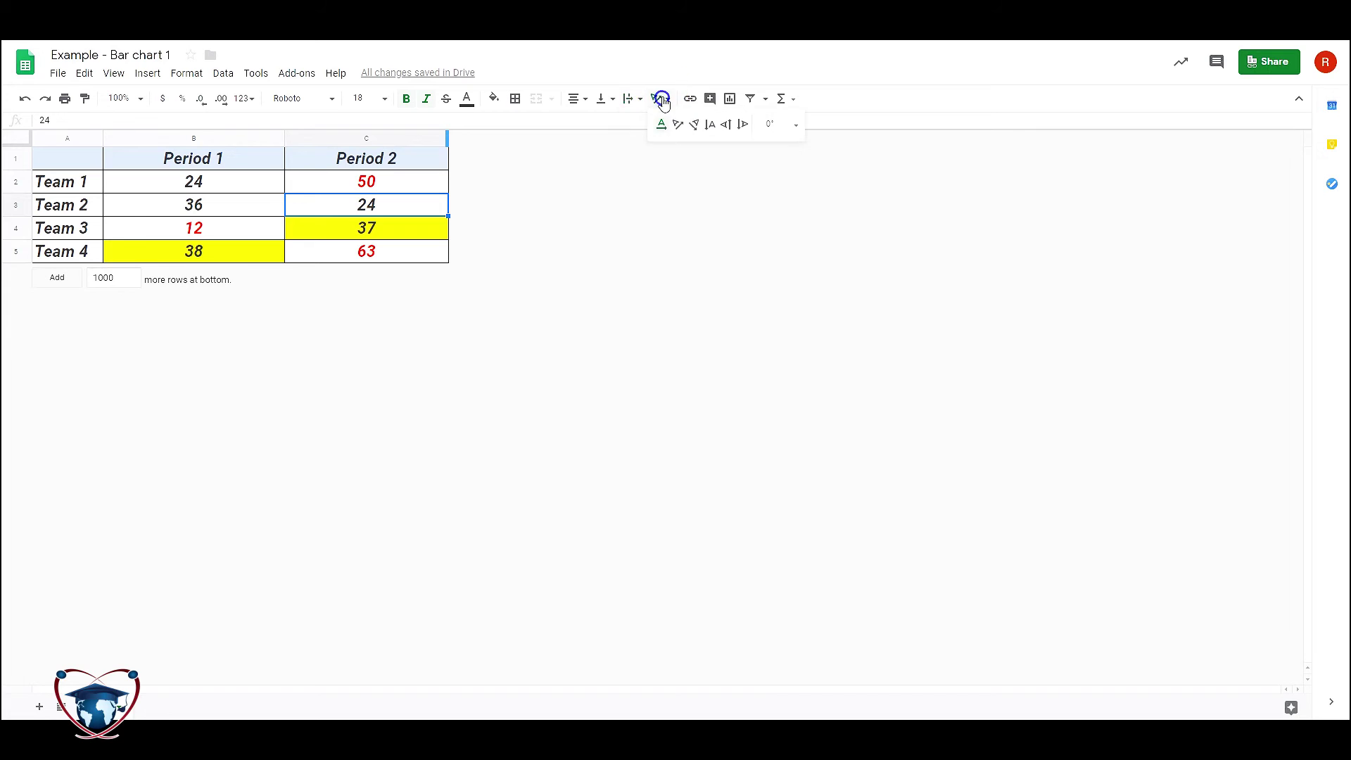
click(699, 151)
key(Up)
key(Up)
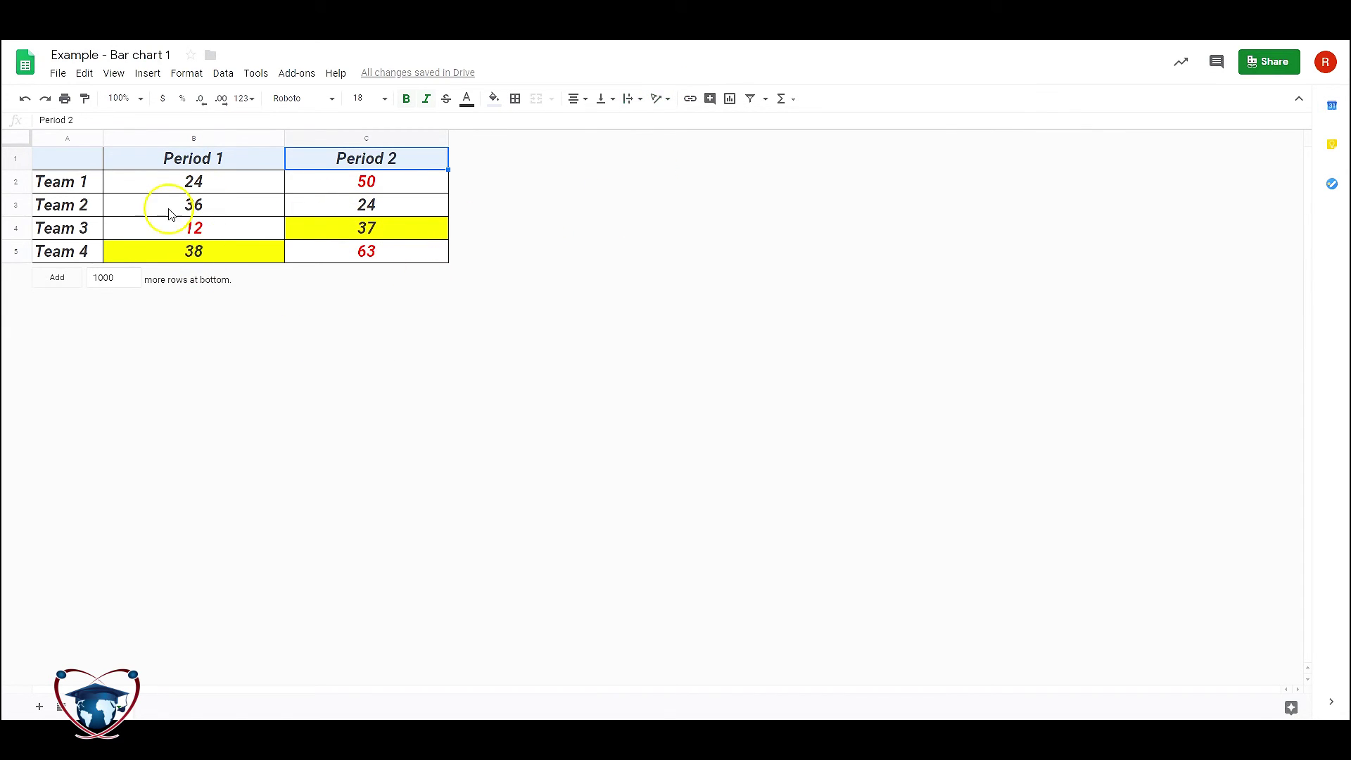
Widen the team-name column A to about one and a half times its width.
drag(104, 138, 140, 139)
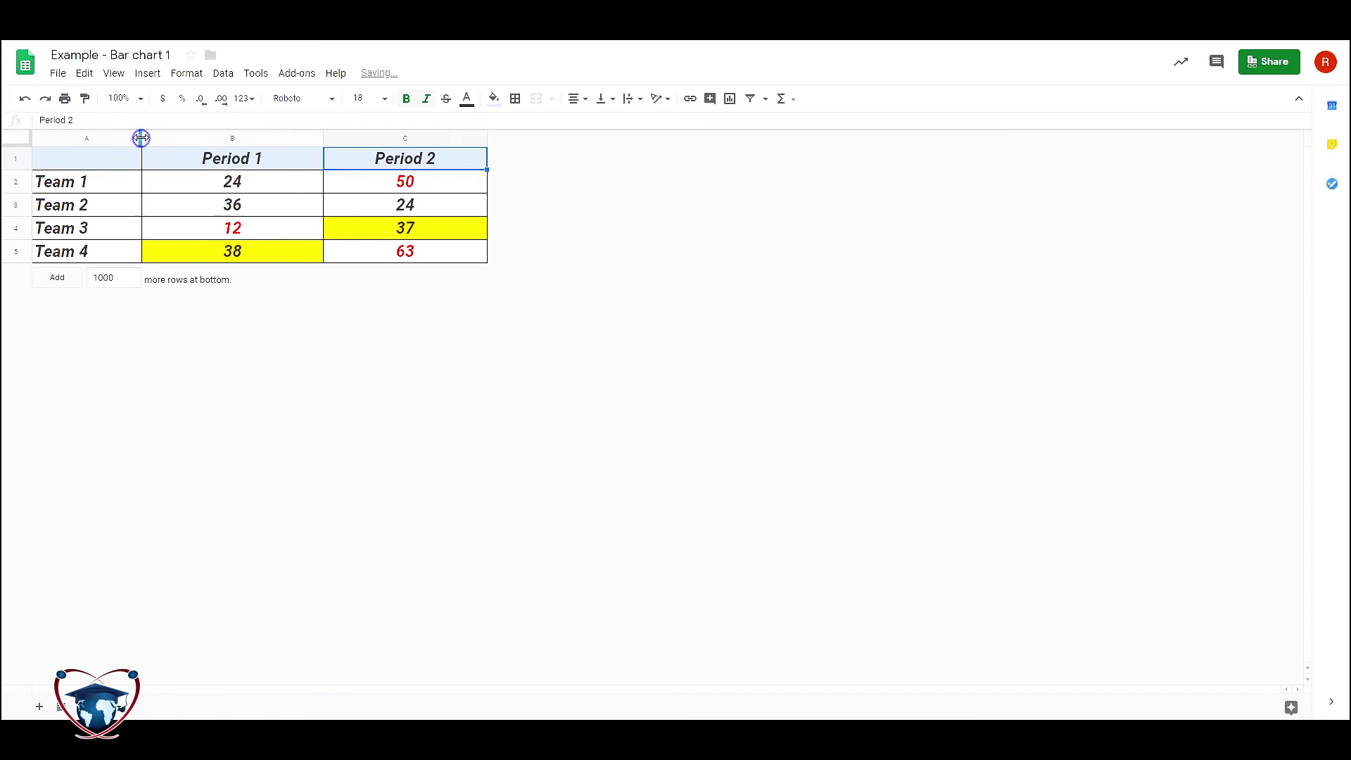